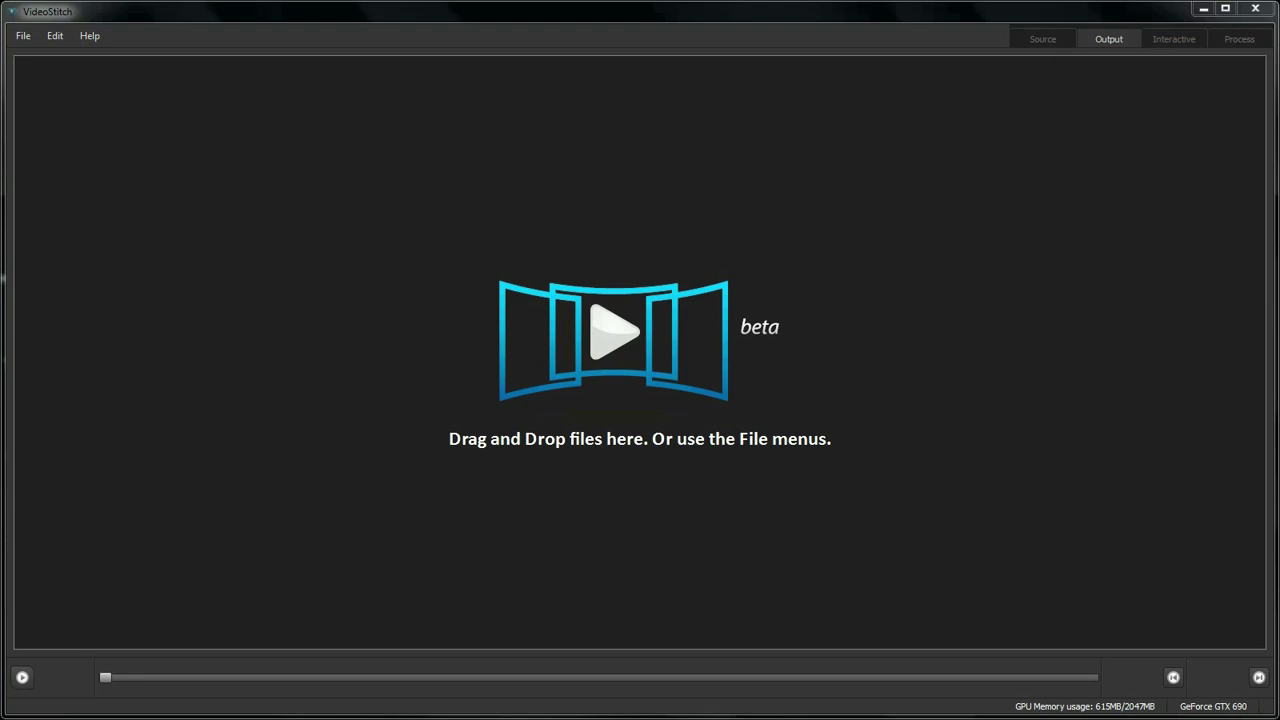
Load 6xGoPro.ptv from the sample-project folder into VideoStitch and play the stitched panorama
key(alt+Tab)
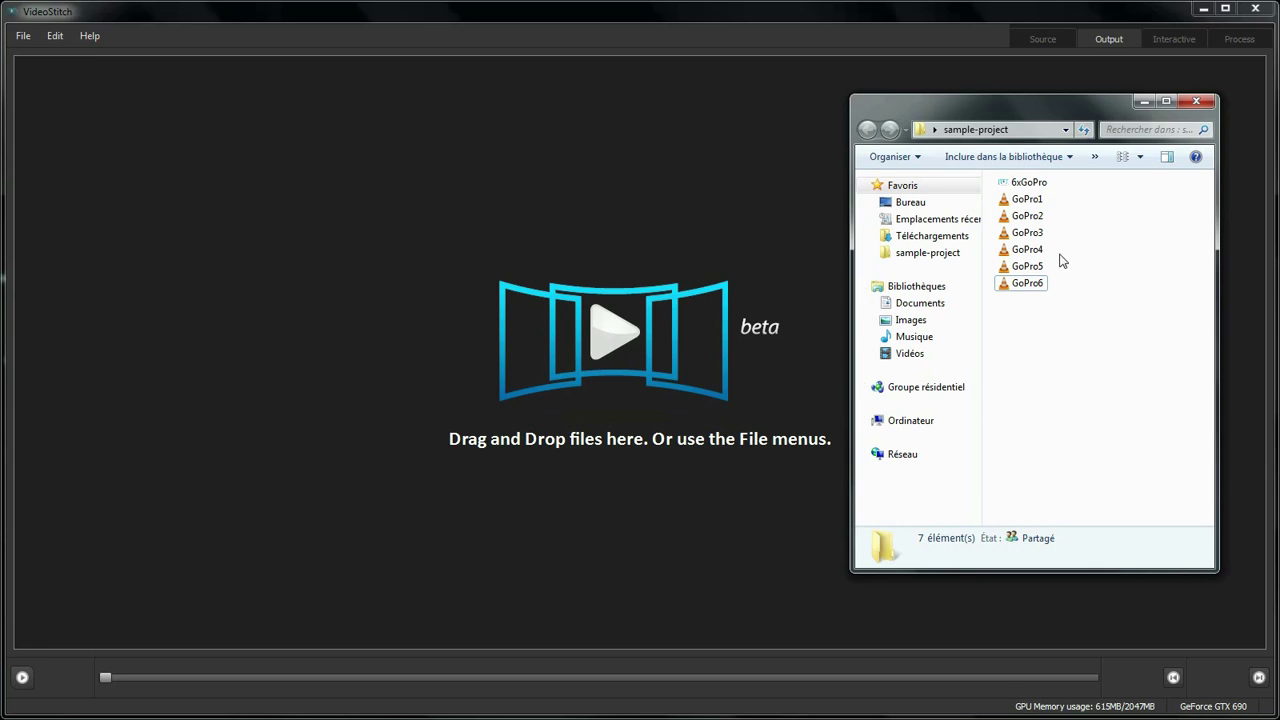
drag(1021, 187, 533, 216)
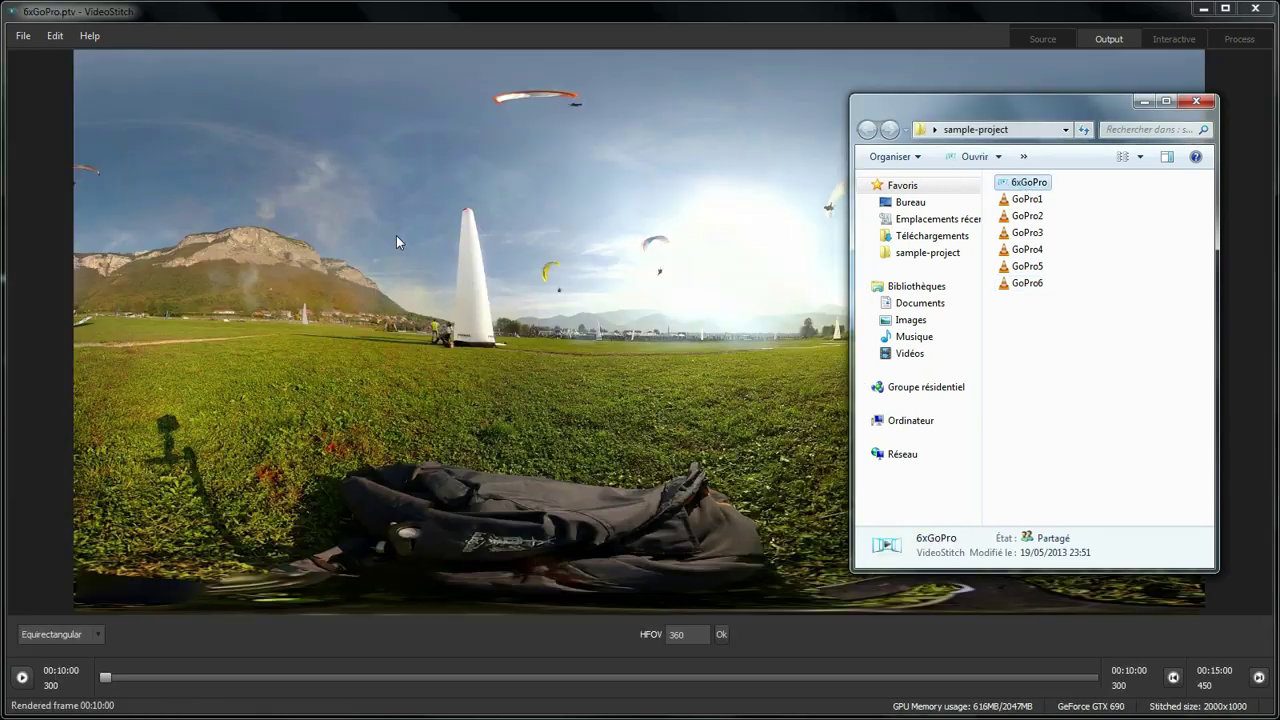
click(396, 240)
key(space)
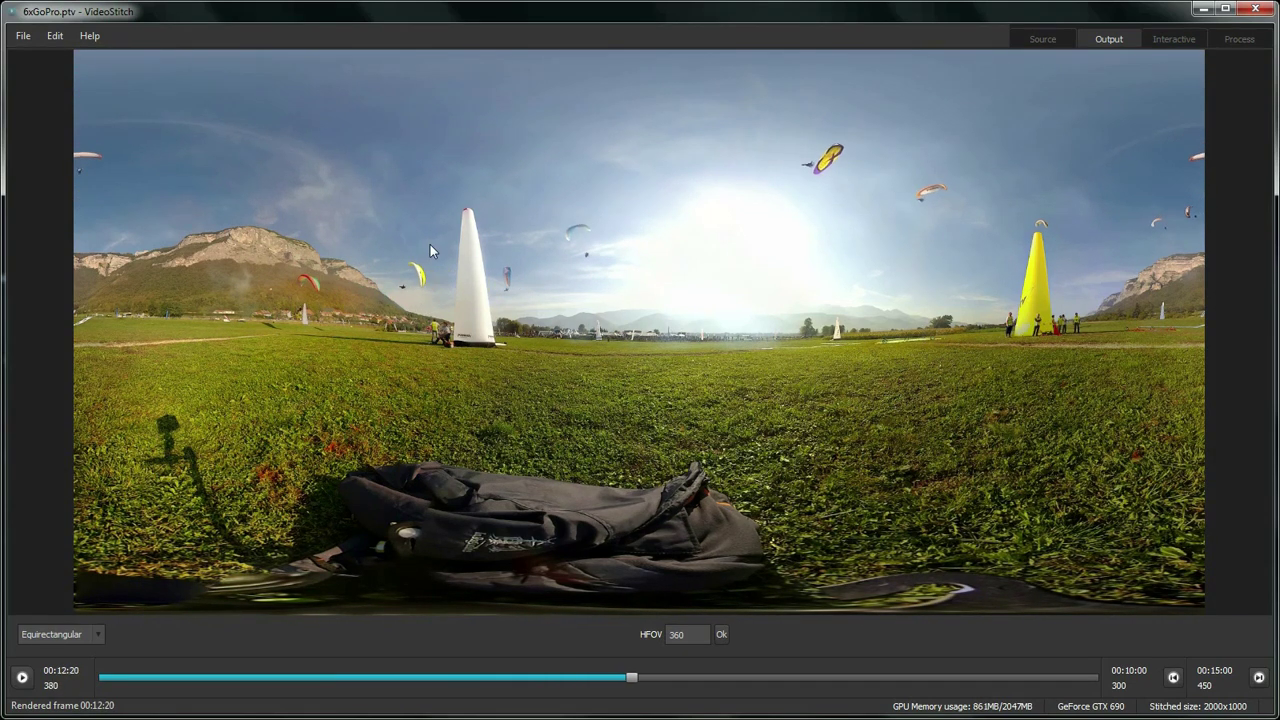
View the six source clips, turn the Interactive 360° view around, then return to the equirectangular output
click(1045, 40)
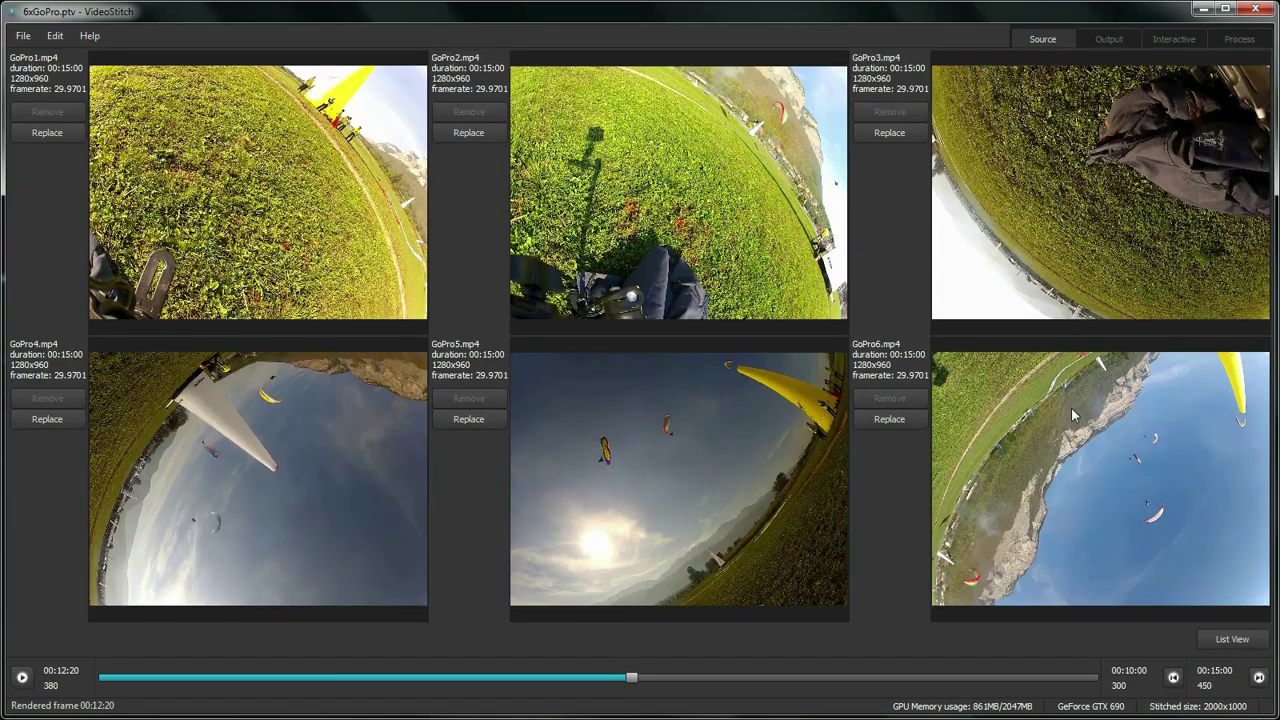
click(1170, 42)
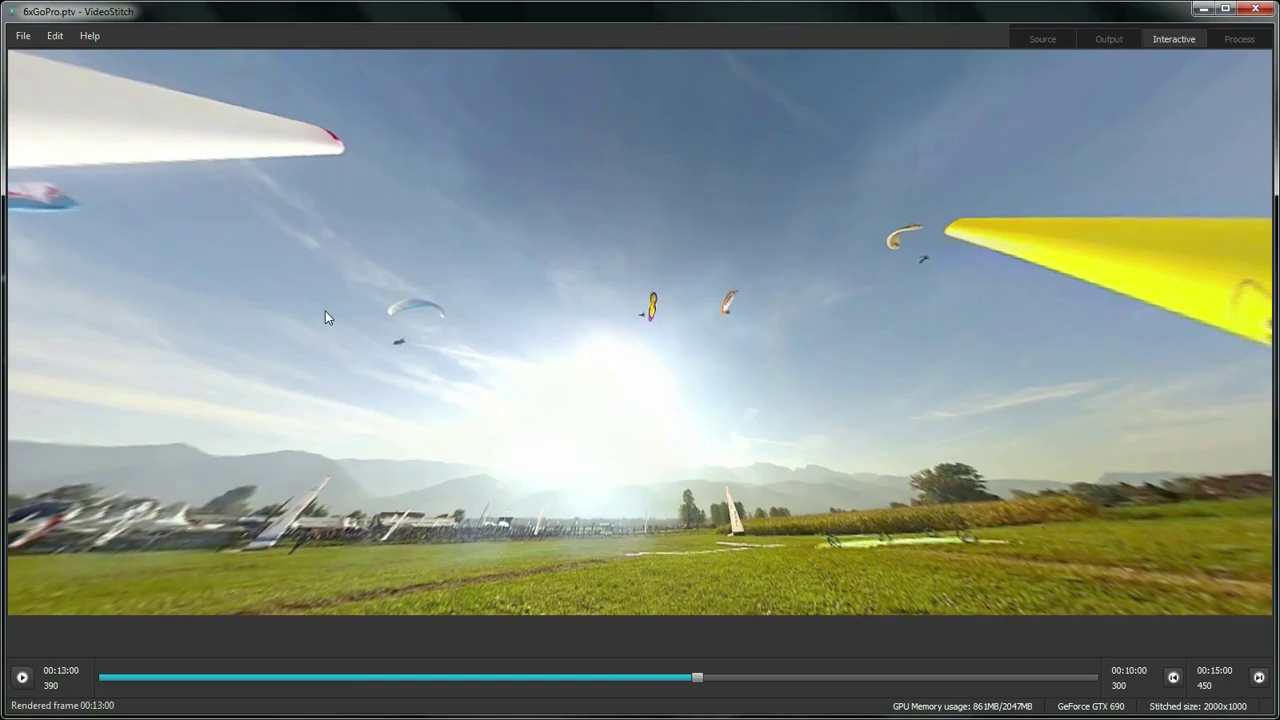
drag(325, 310, 898, 280)
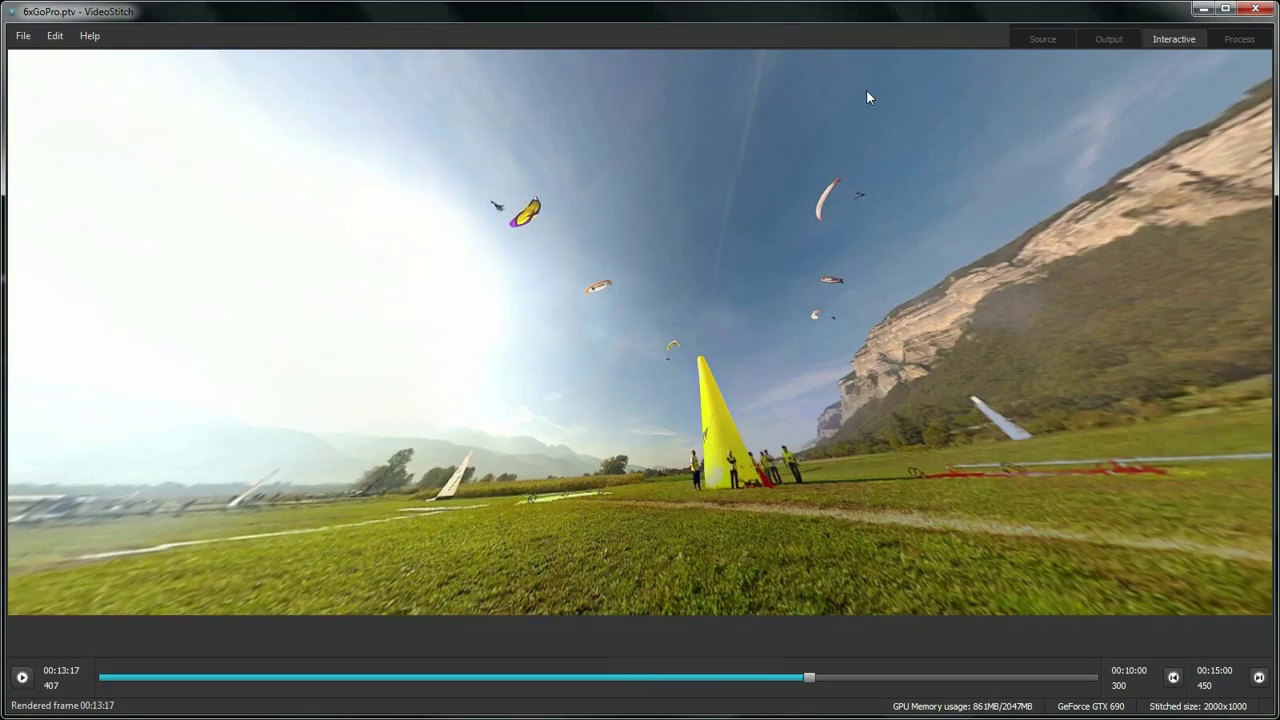
click(1043, 39)
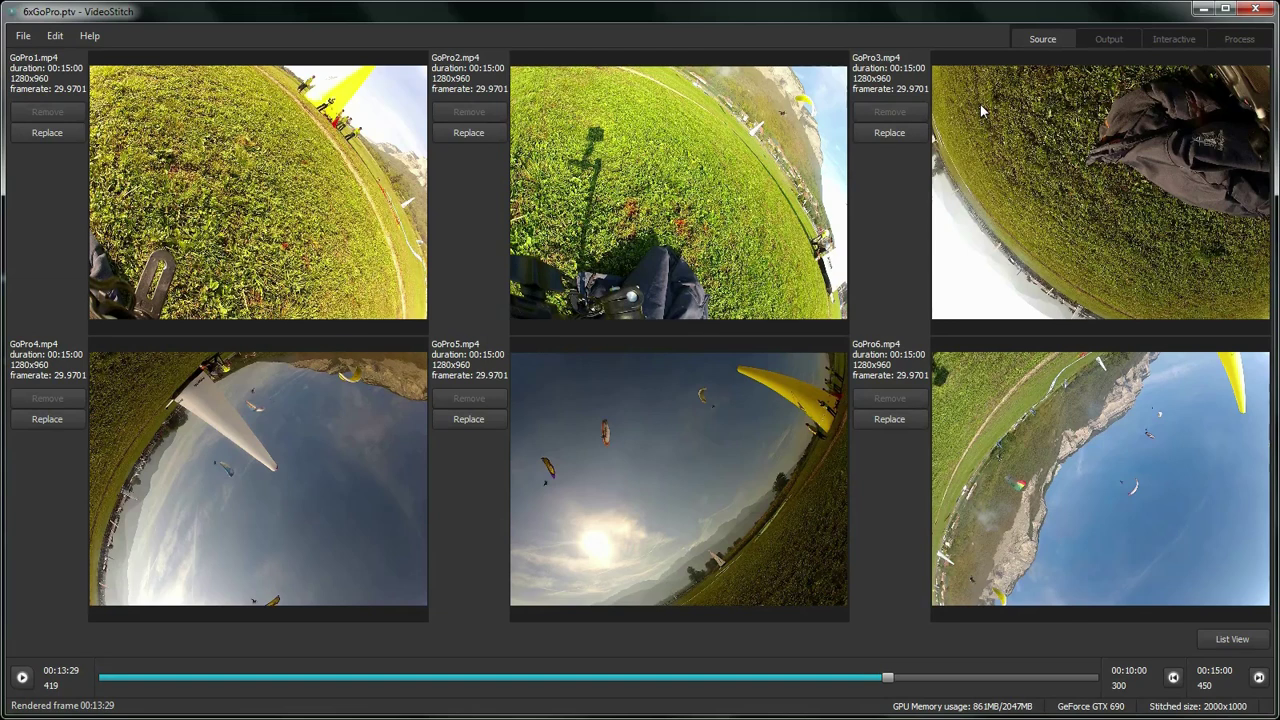
click(1116, 52)
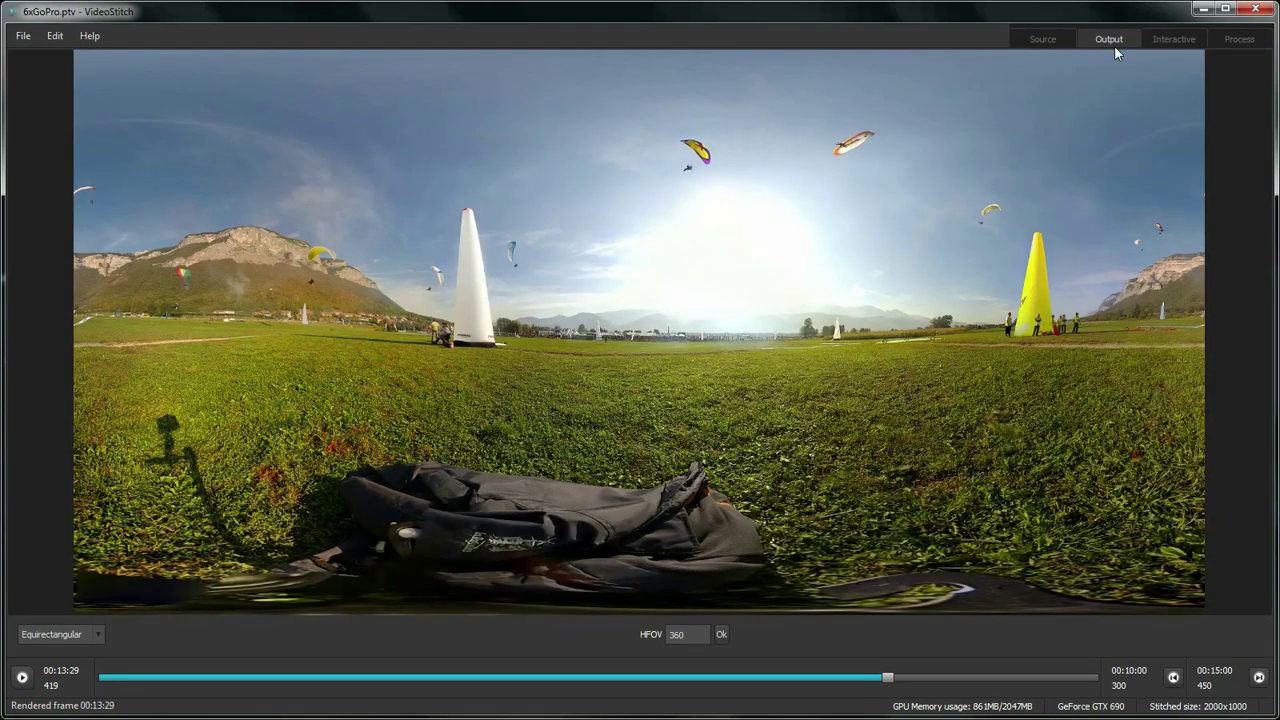
Start a new project, delete 6xGoPro.ptv, and load clips GoPro1–GoPro6 as sources
click(23, 36)
click(38, 60)
key(alt+Tab)
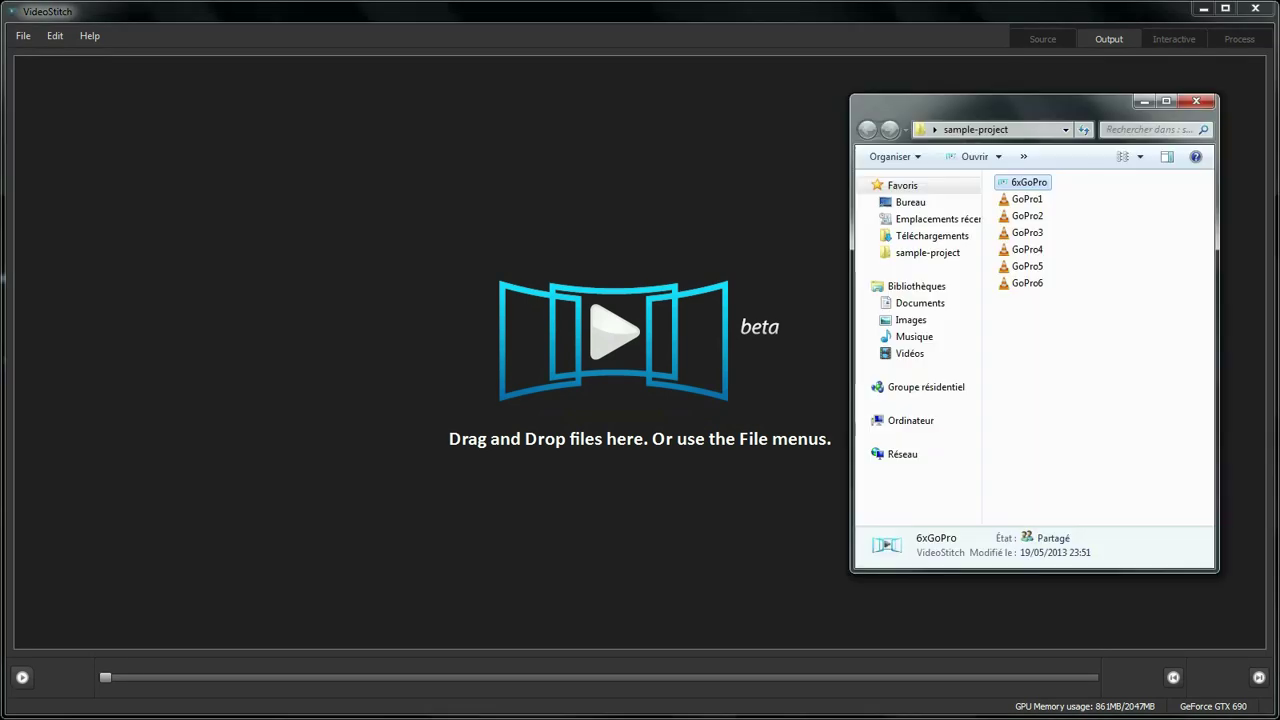
key(Delete)
key(Return)
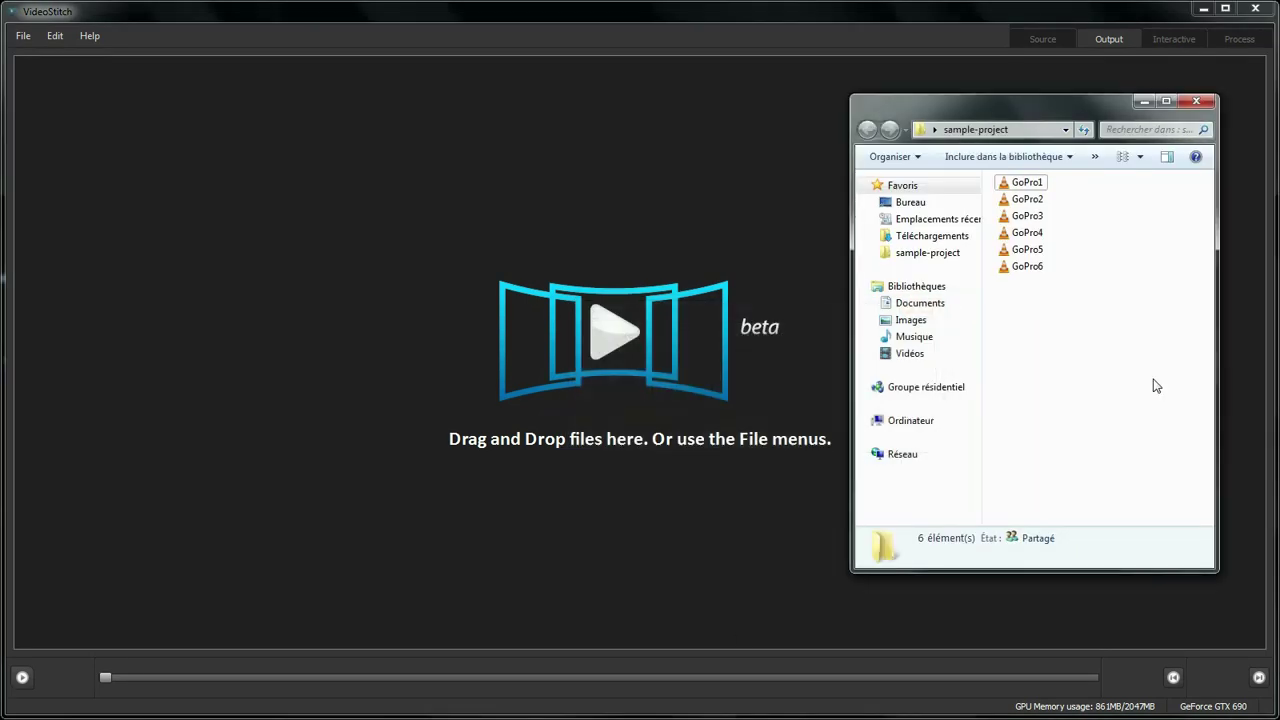
drag(1155, 385, 564, 314)
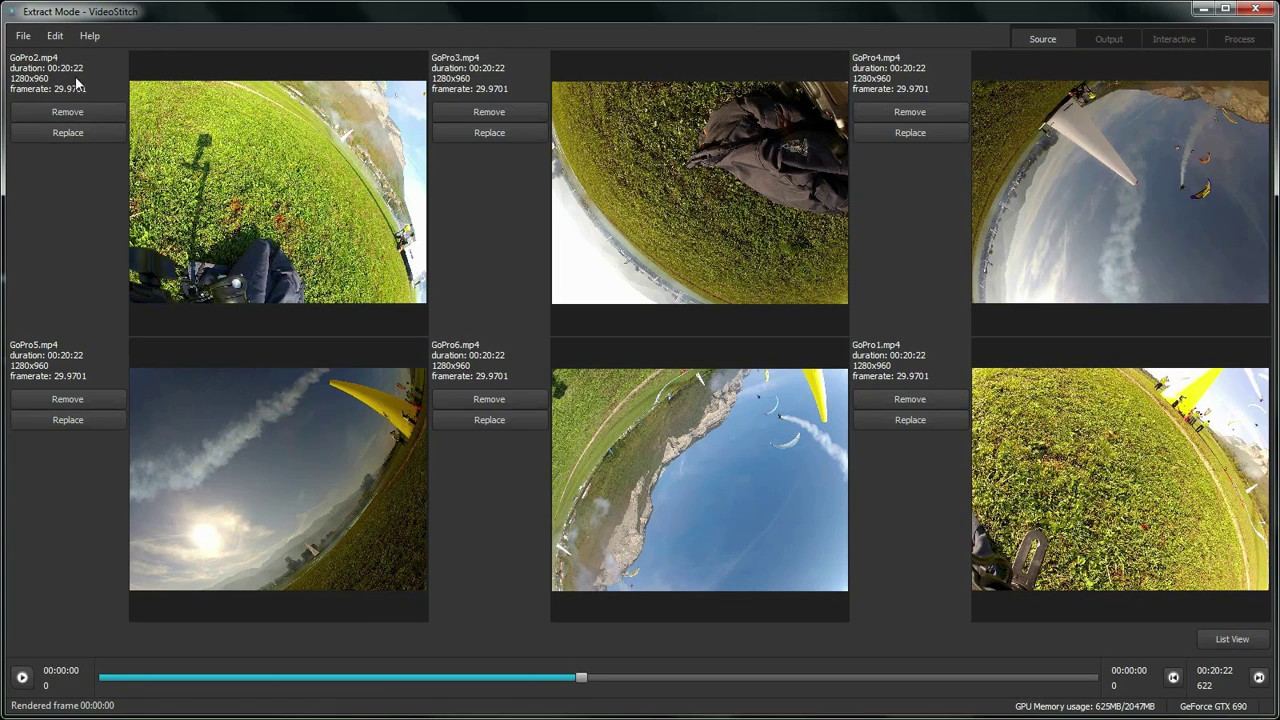
click(56, 37)
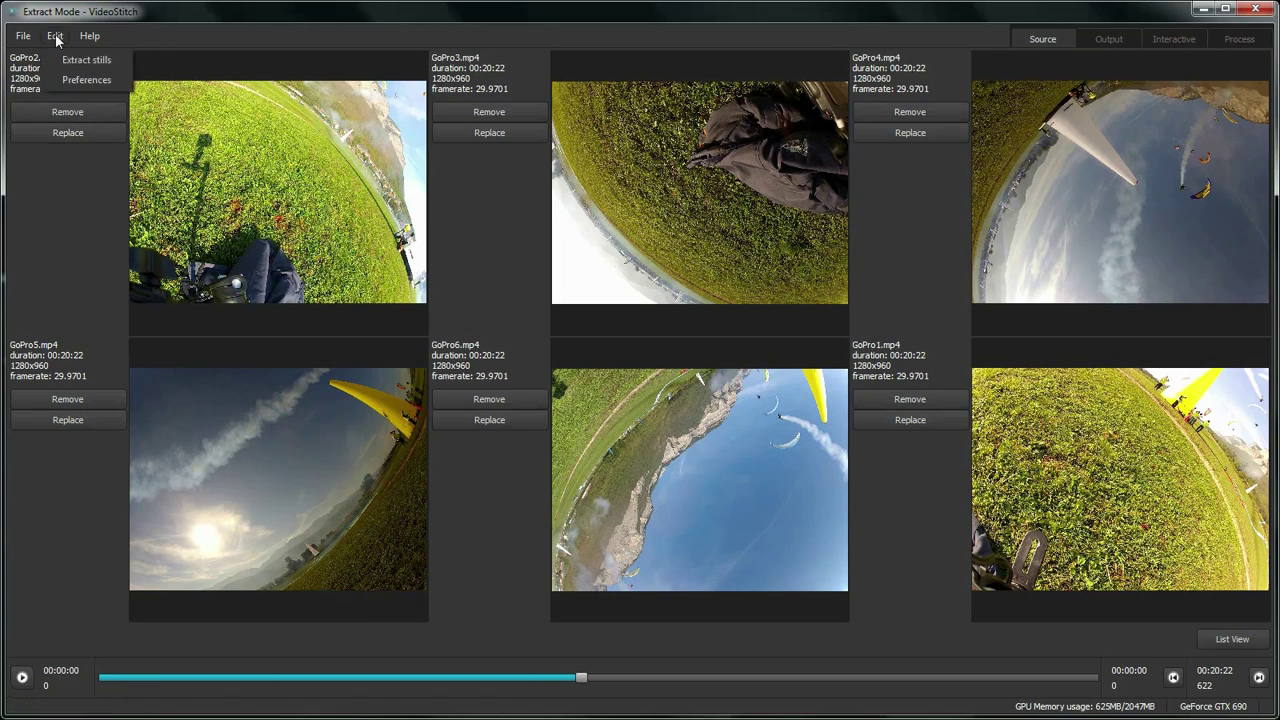
click(70, 78)
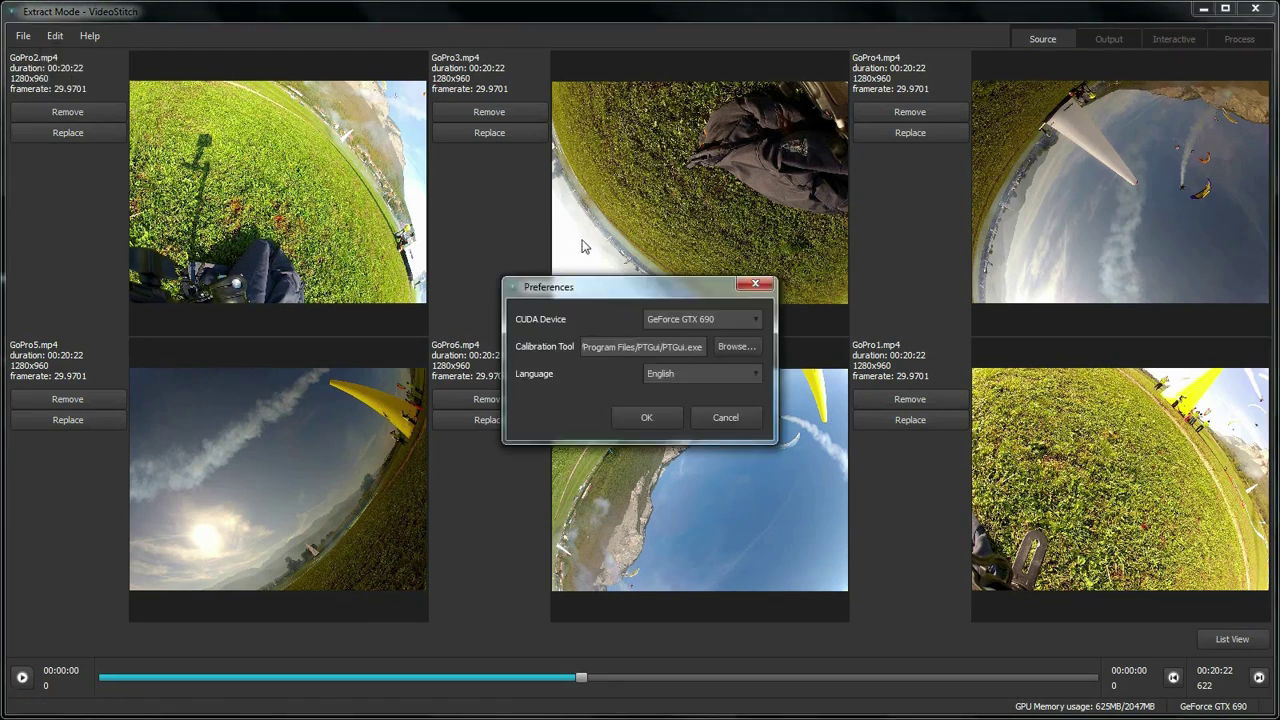
drag(620, 292, 654, 170)
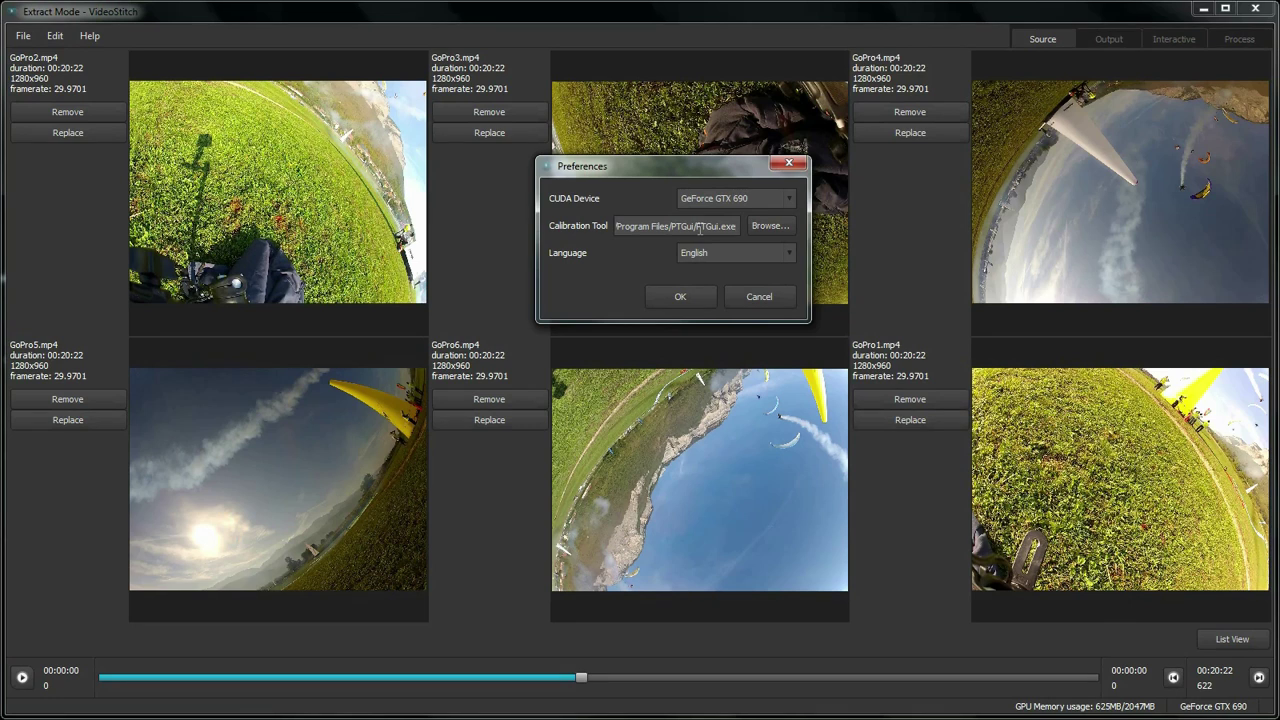
click(770, 225)
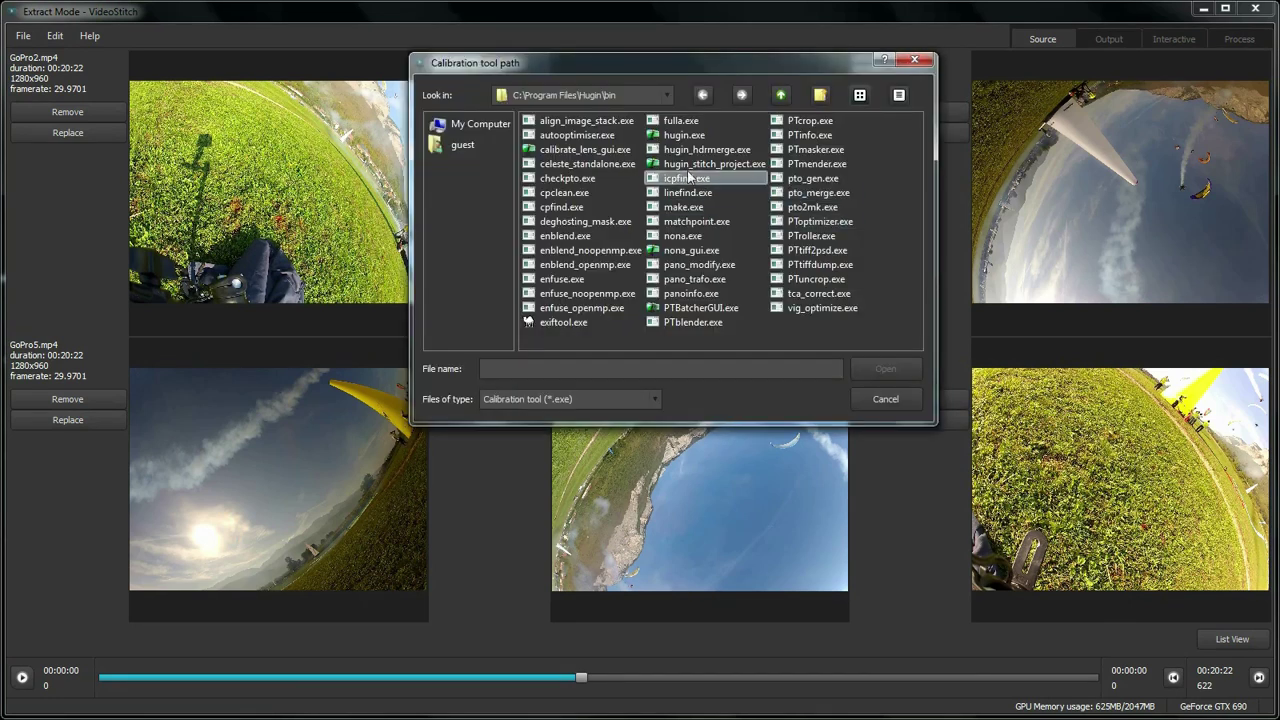
click(684, 134)
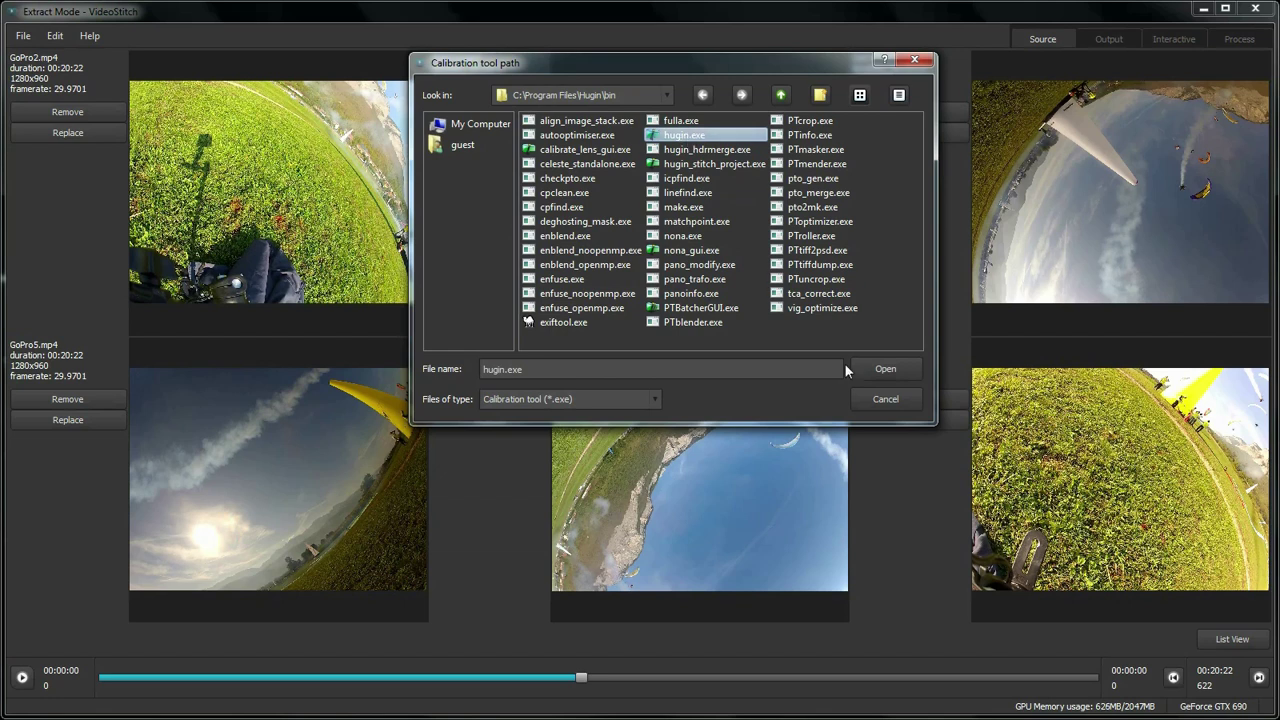
click(880, 398)
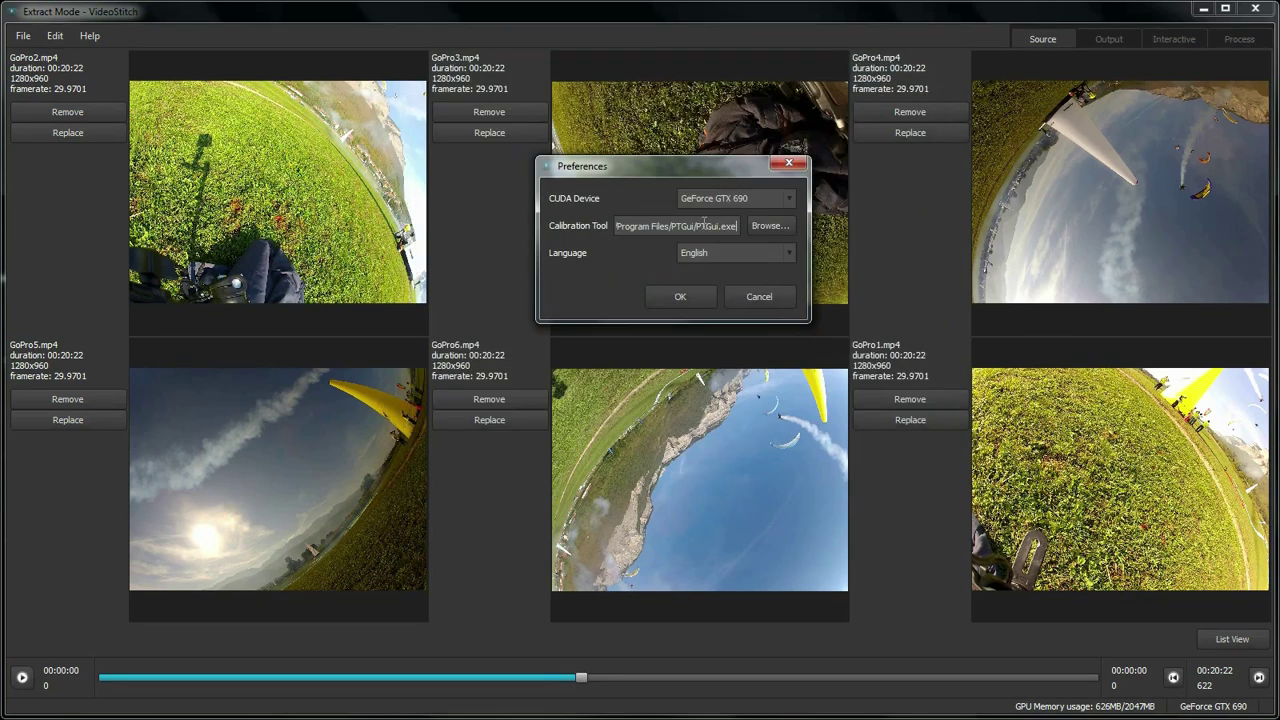
click(693, 300)
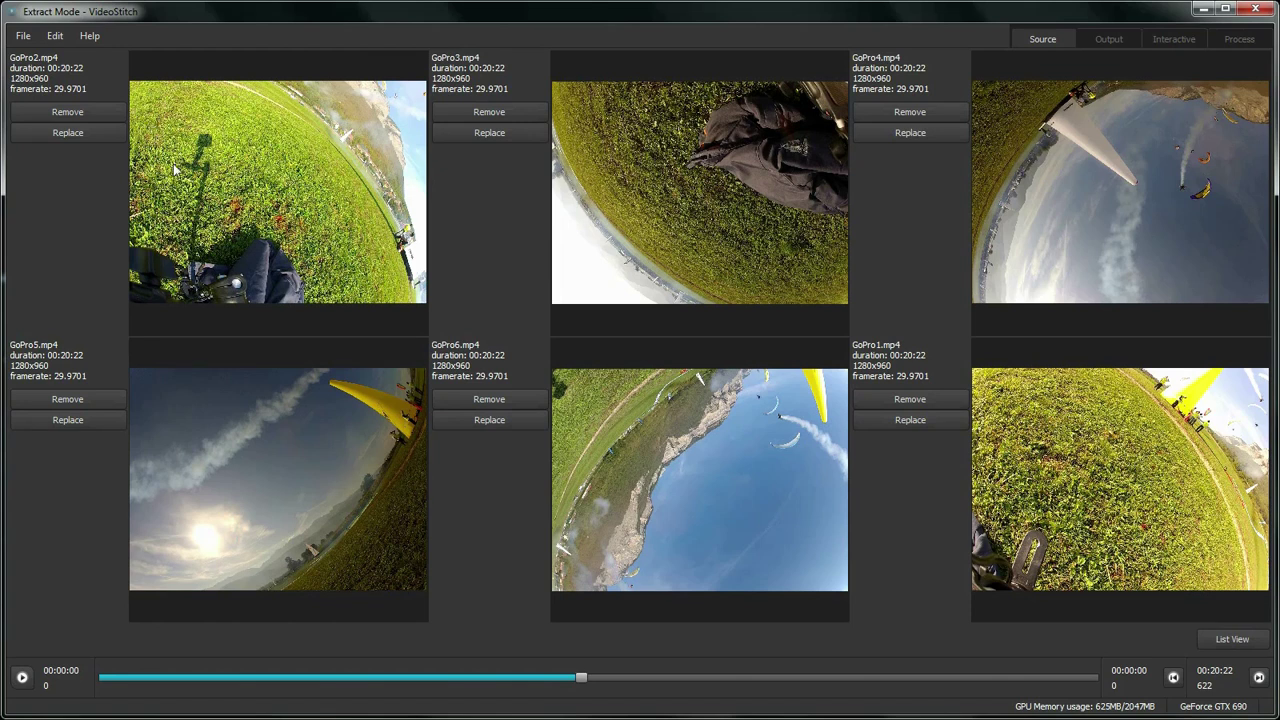
Extract frame 300 of all clips as JPG stills, opening the calibration tool afterwards
click(58, 36)
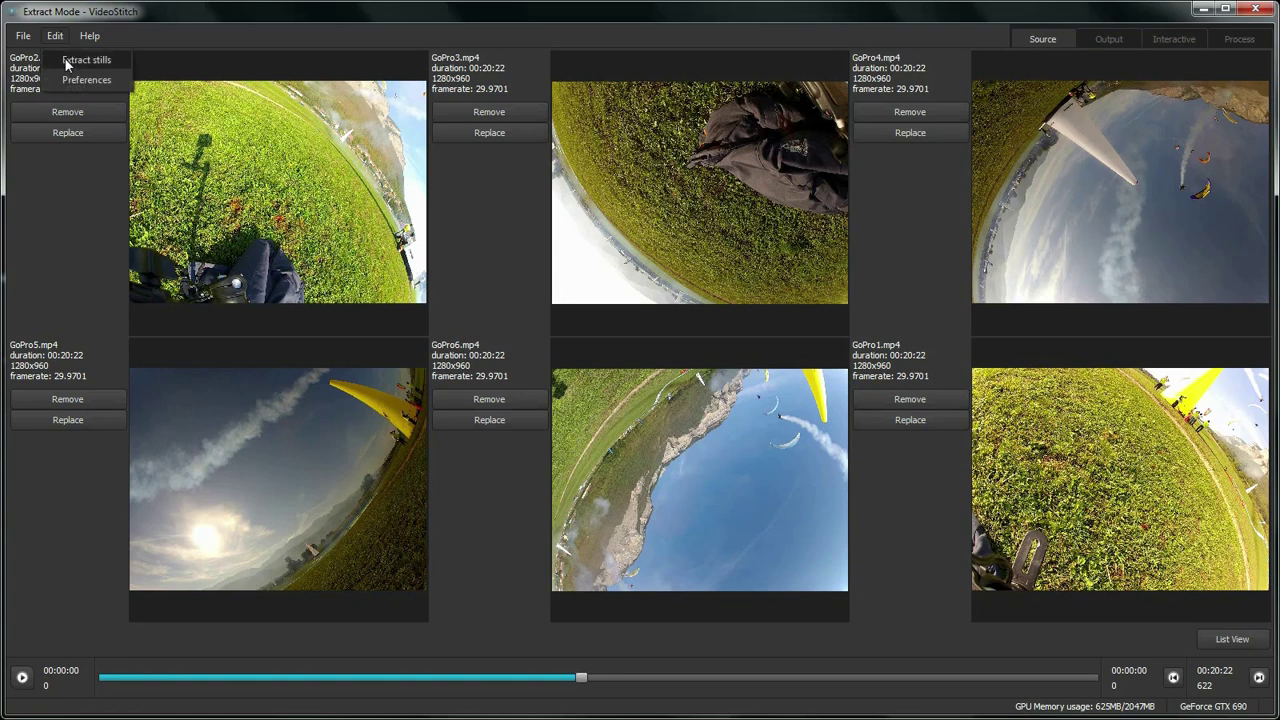
click(70, 62)
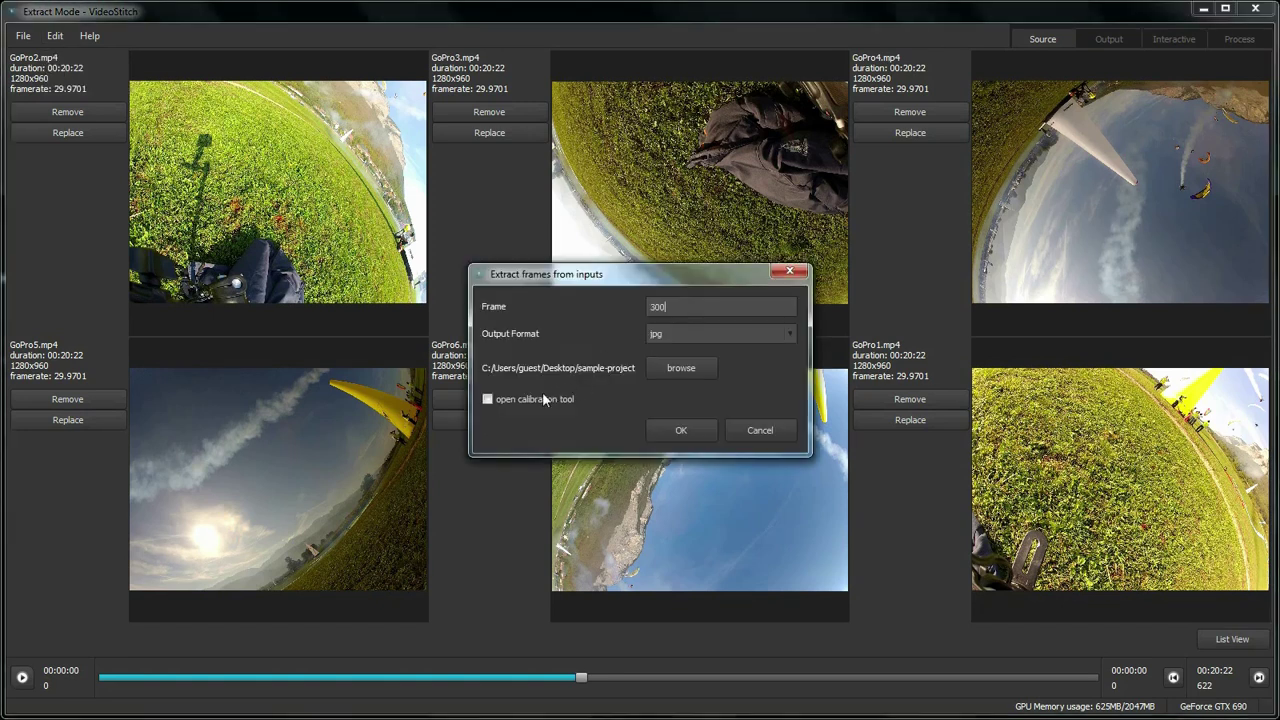
click(535, 399)
click(686, 430)
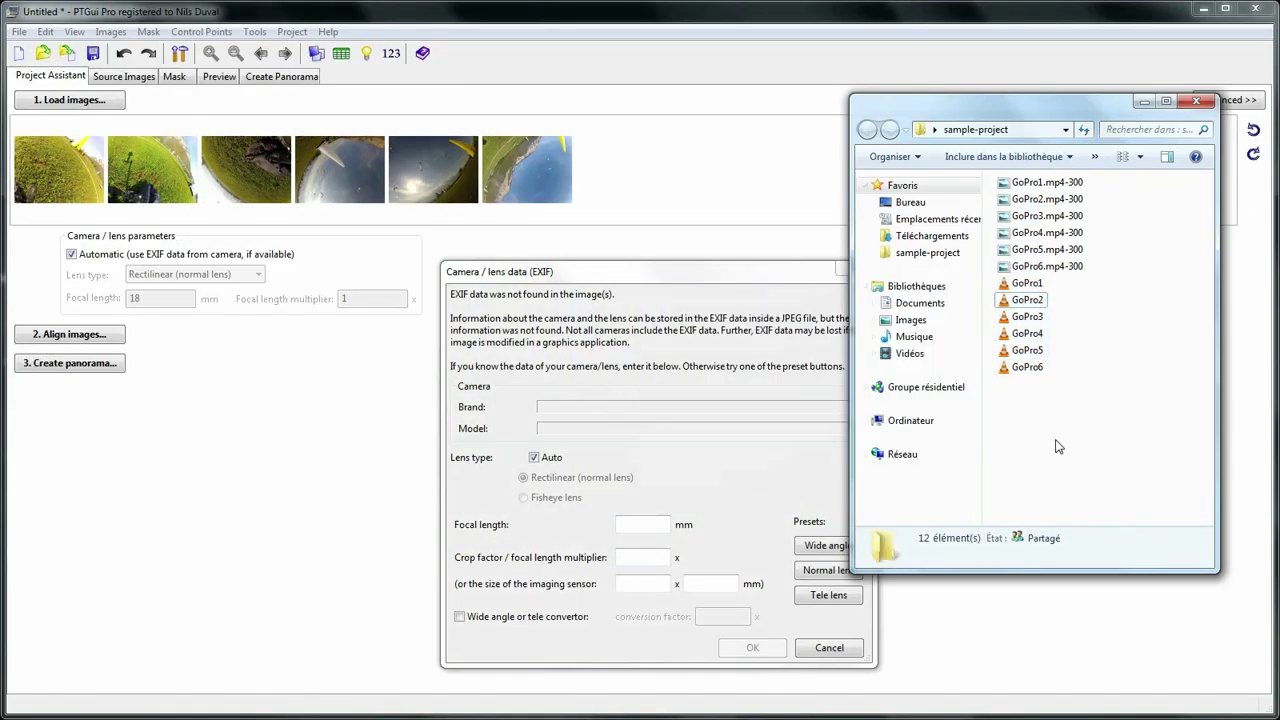
Select the six extracted frame-300 images and cancel PTGui's Camera/lens data (EXIF) prompt
click(1028, 267)
shift+click(1033, 184)
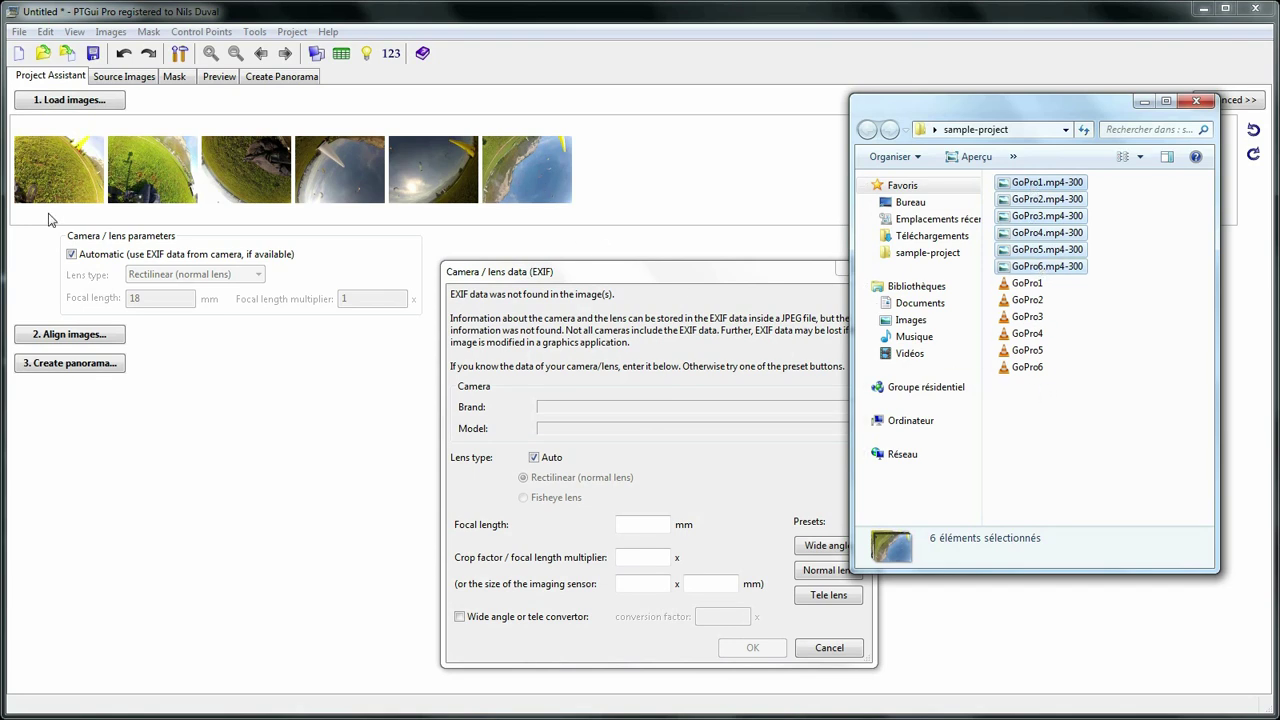
click(736, 281)
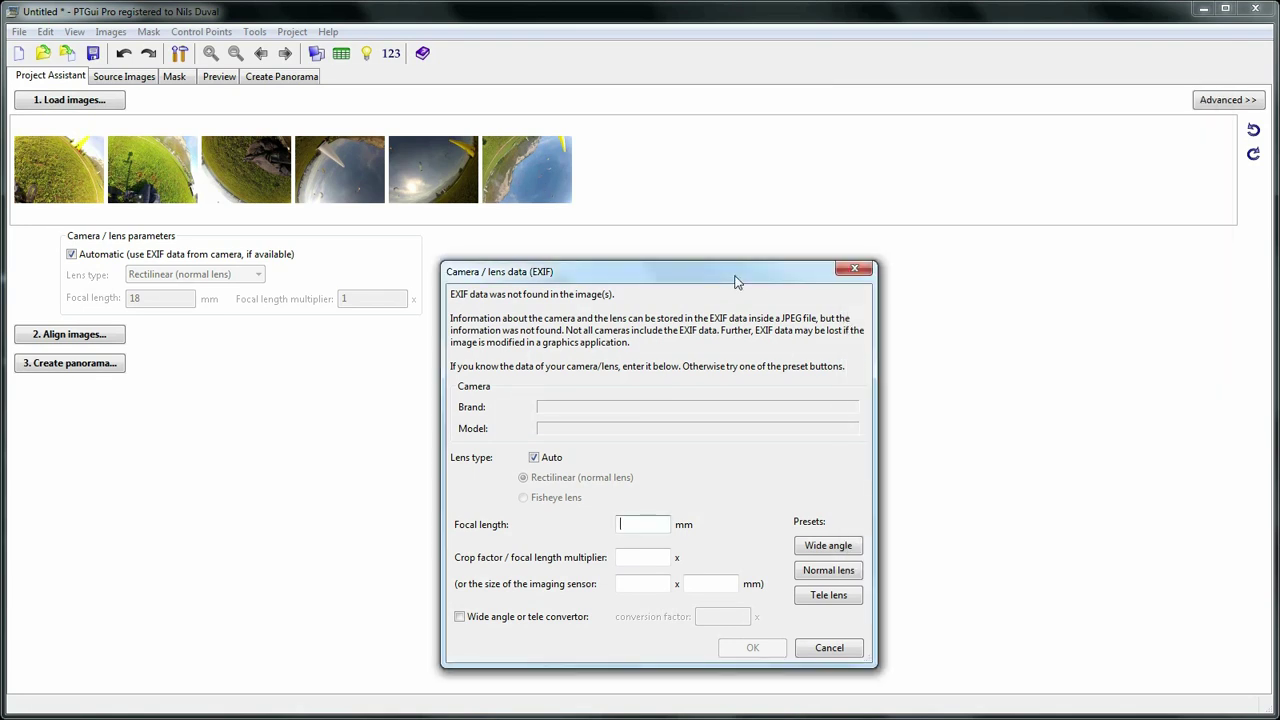
click(830, 648)
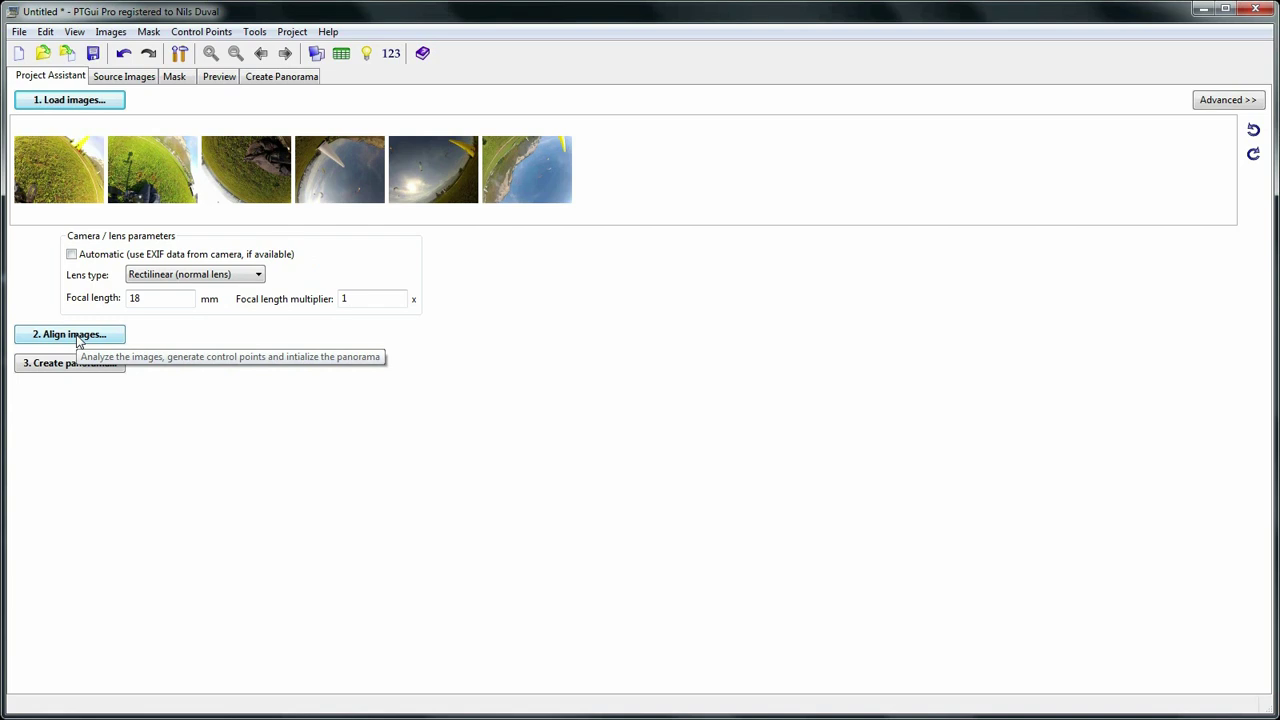
Pick the cam1.mp4-200 Panorama project from the desktop as a template, then cancel applying it
click(19, 31)
mouse_move(60, 105)
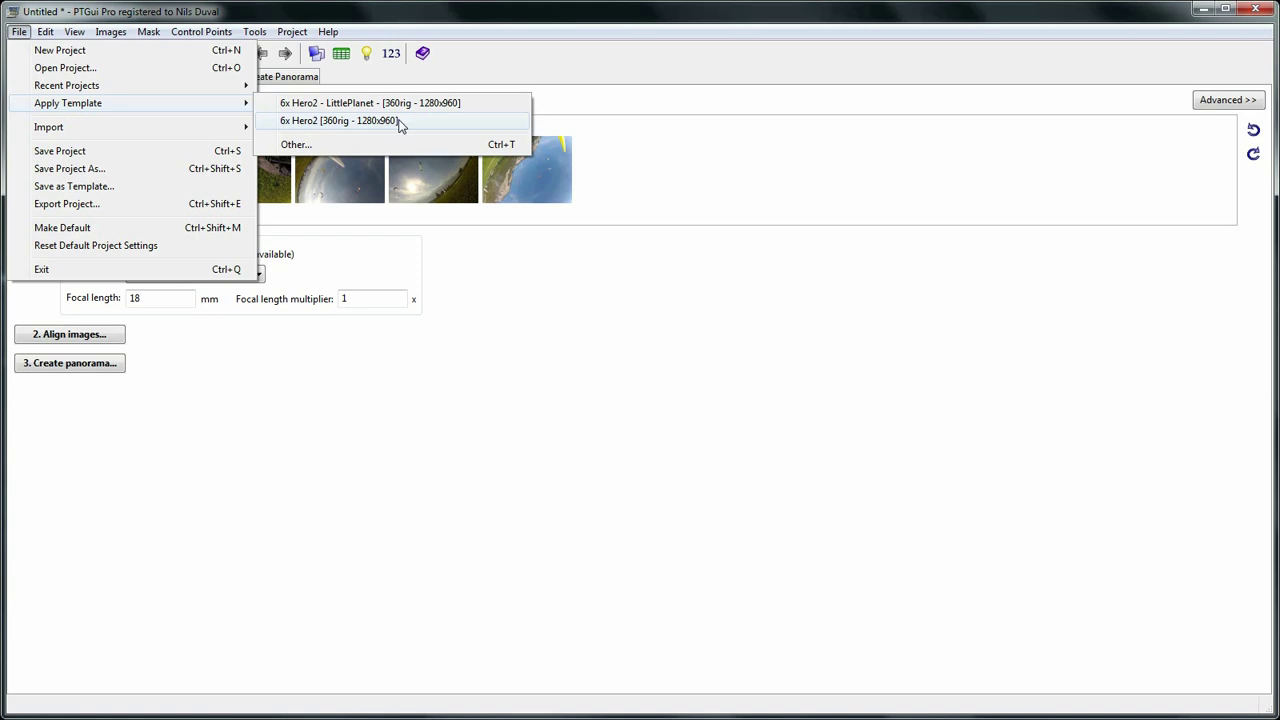
click(337, 148)
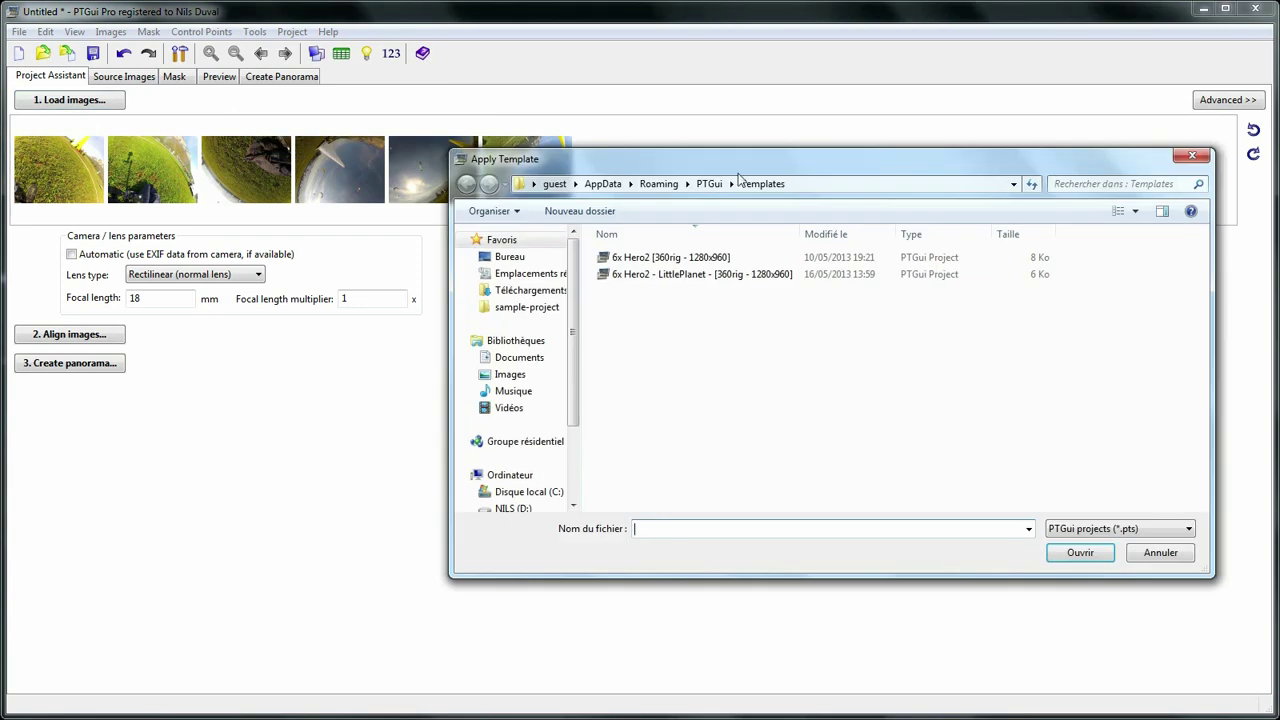
click(509, 257)
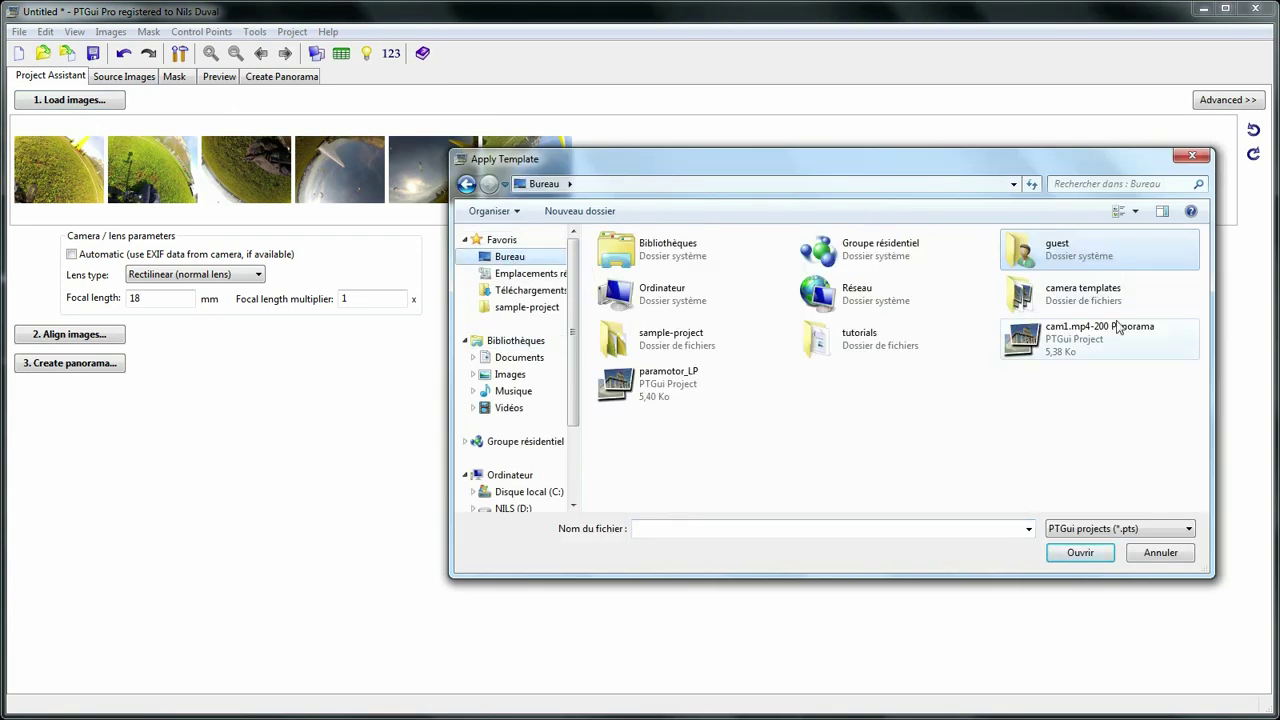
click(1090, 344)
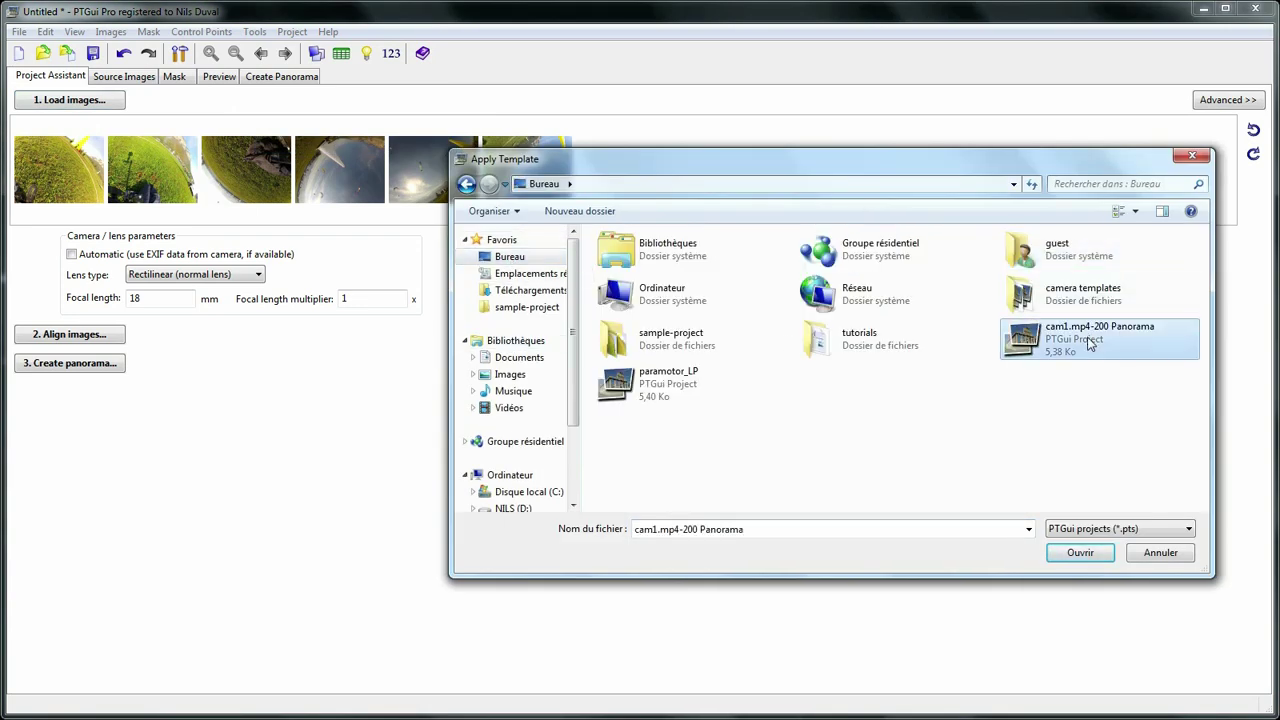
click(1158, 555)
Apply the 6x Hero2 [360rig - 1280x960] template and align the images automatically
click(19, 31)
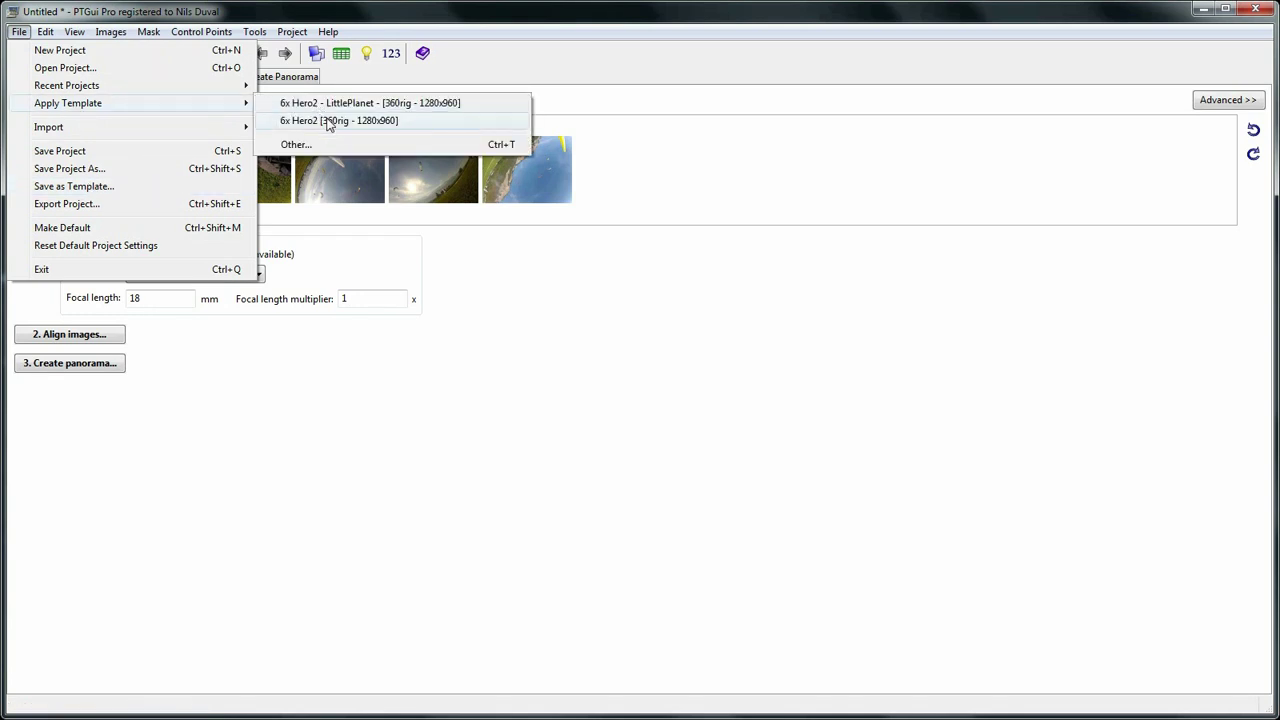
click(333, 120)
click(316, 53)
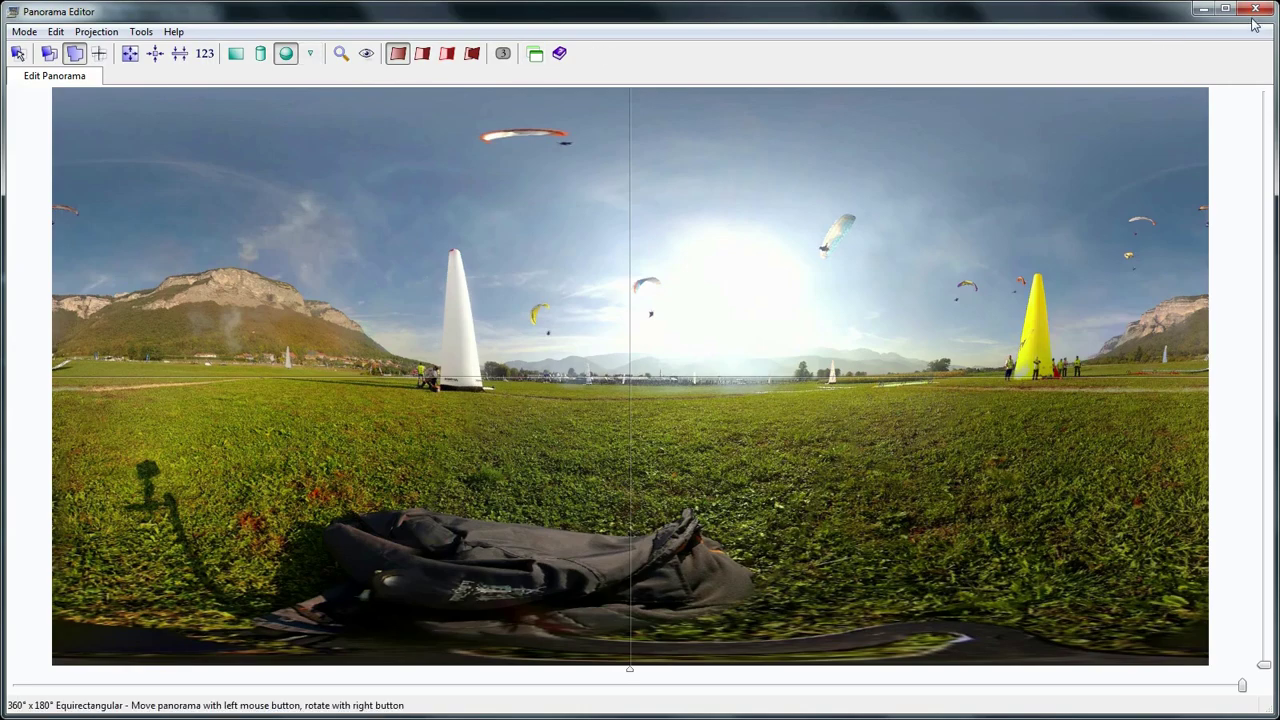
click(1255, 9)
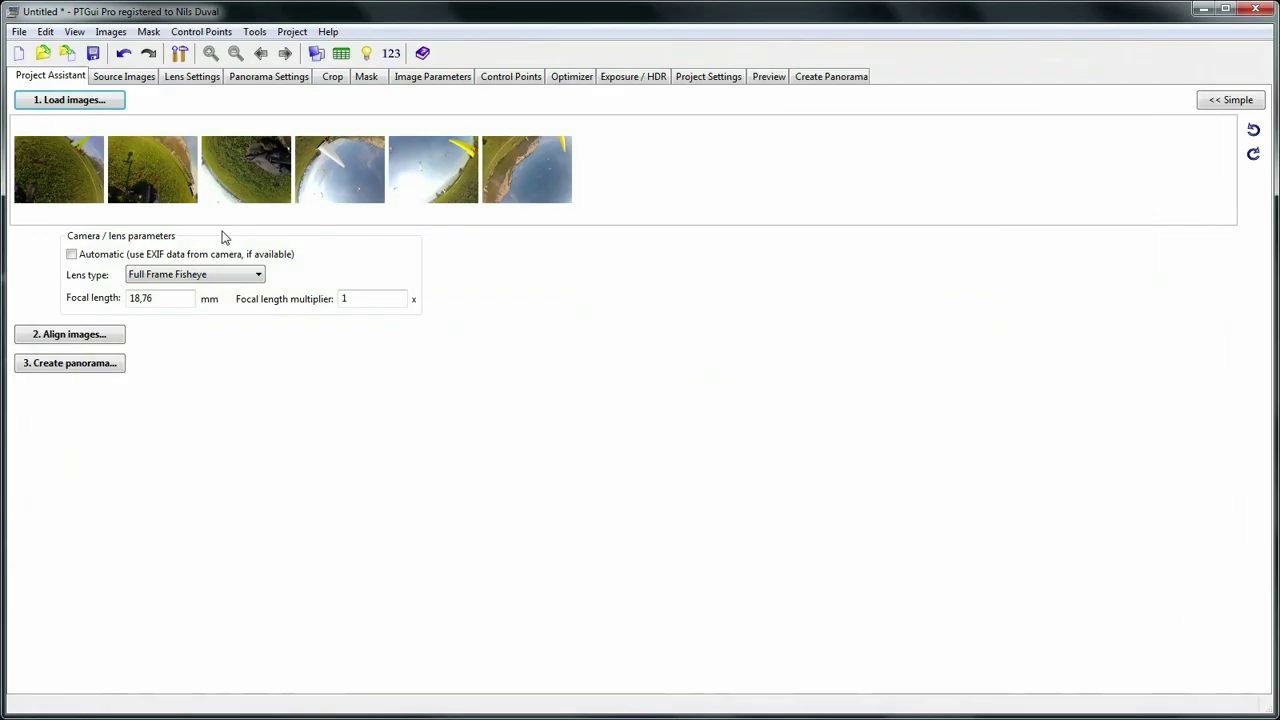
click(99, 334)
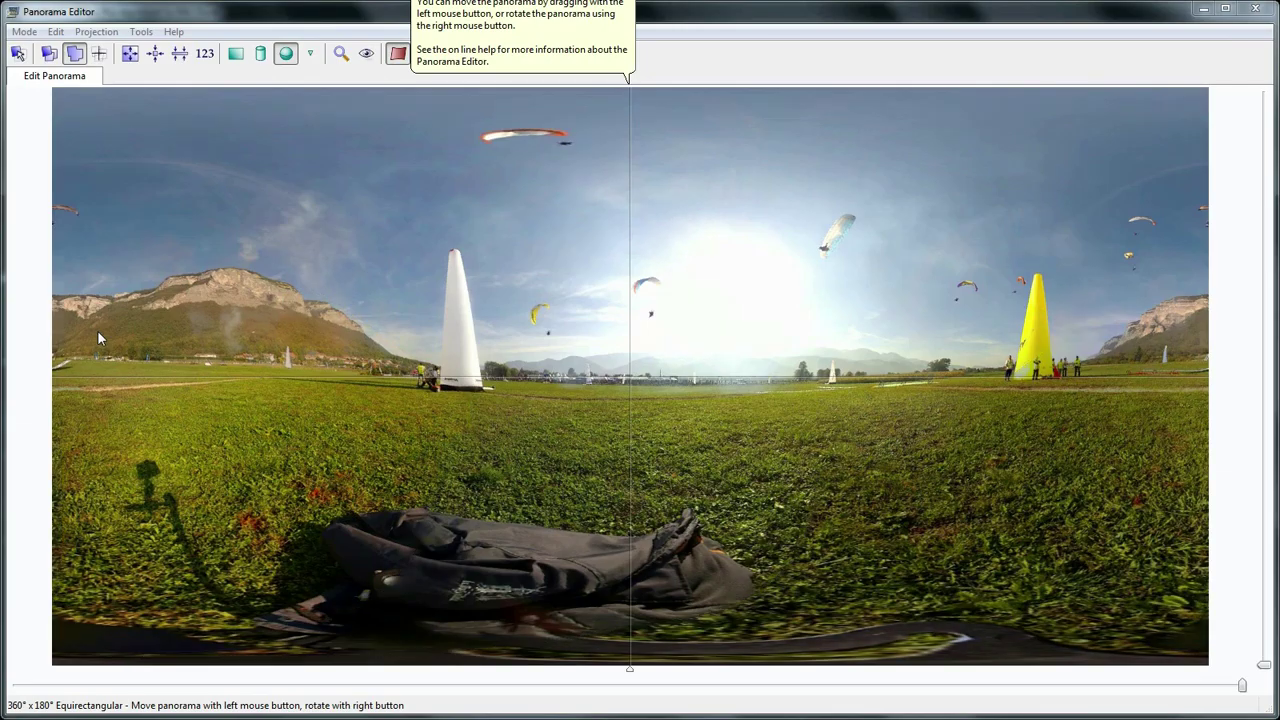
click(1256, 10)
Pair images 0 and 4 and place a control point on the yellow cone's base
click(522, 78)
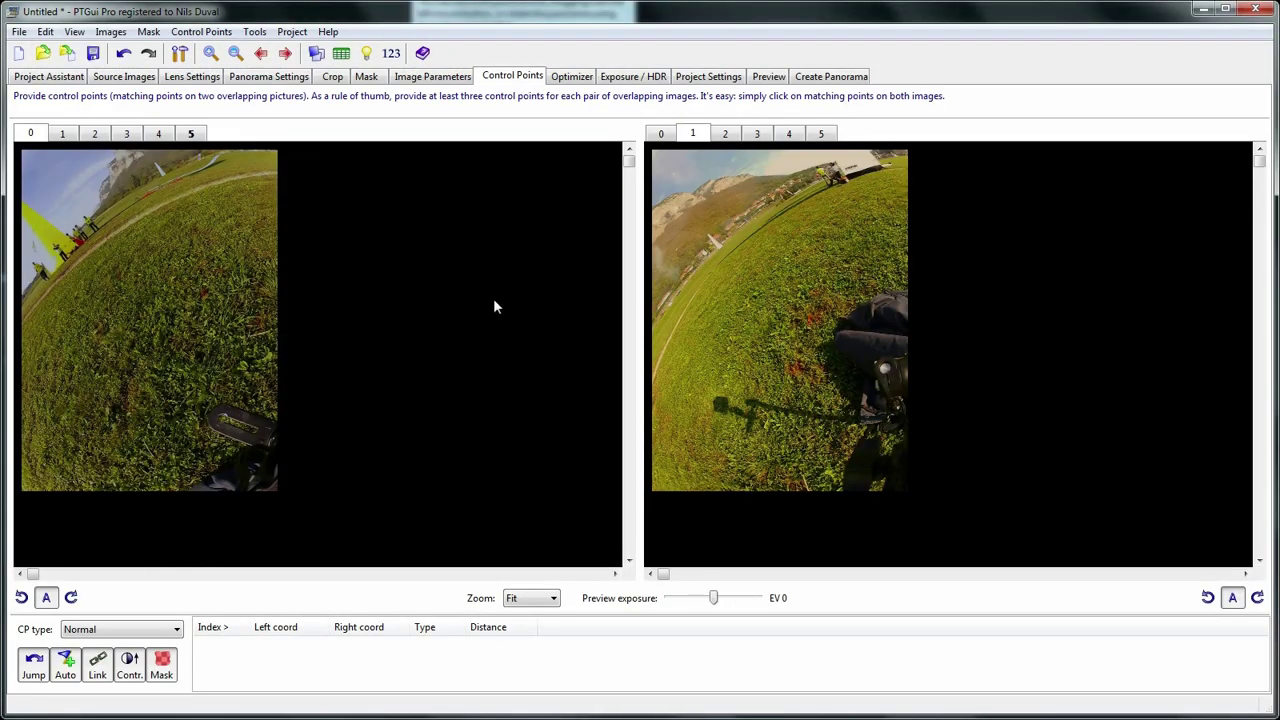
click(728, 134)
click(757, 134)
click(788, 134)
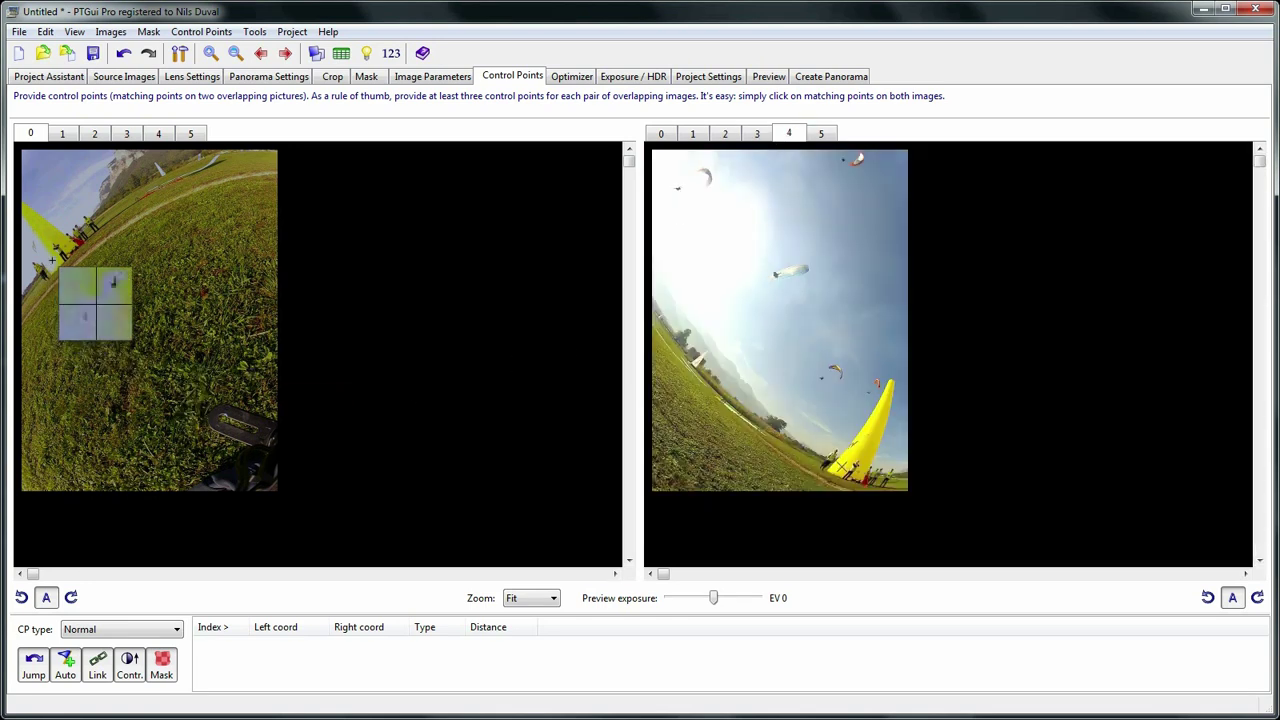
click(108, 289)
click(864, 452)
drag(876, 461, 860, 478)
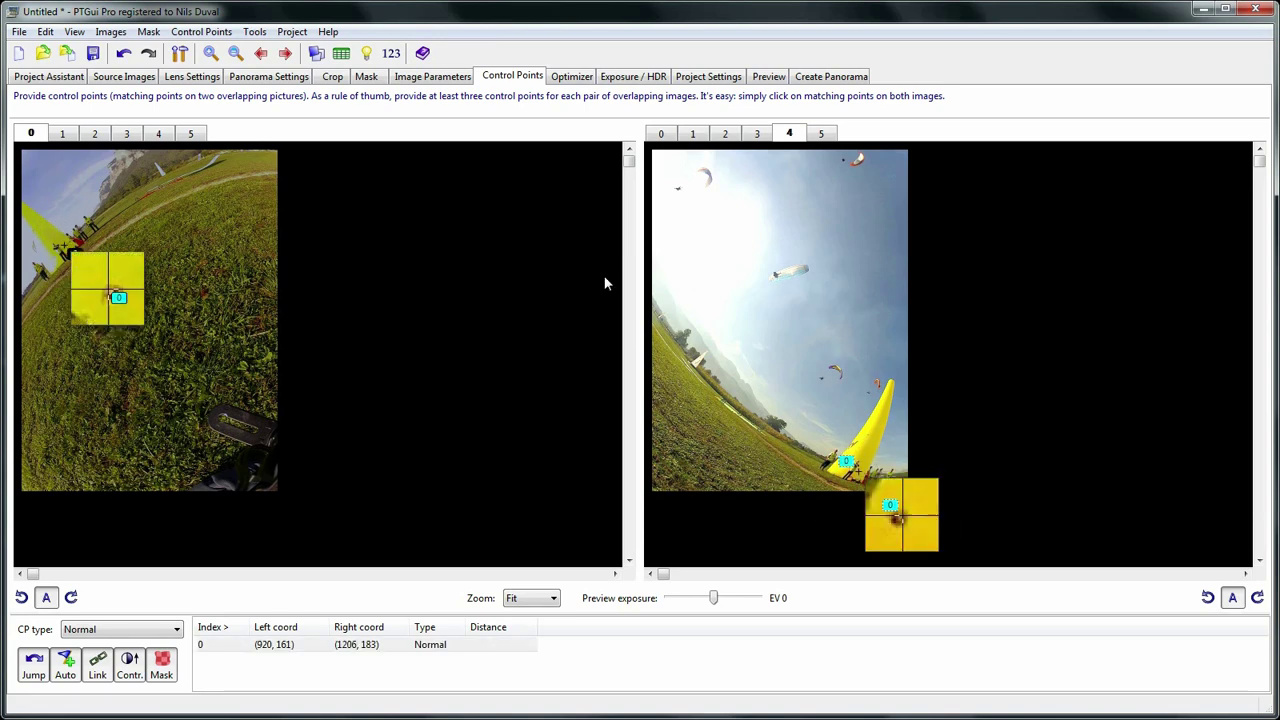
Run the optimizer, discard its results, and preview the stitched panorama
click(559, 80)
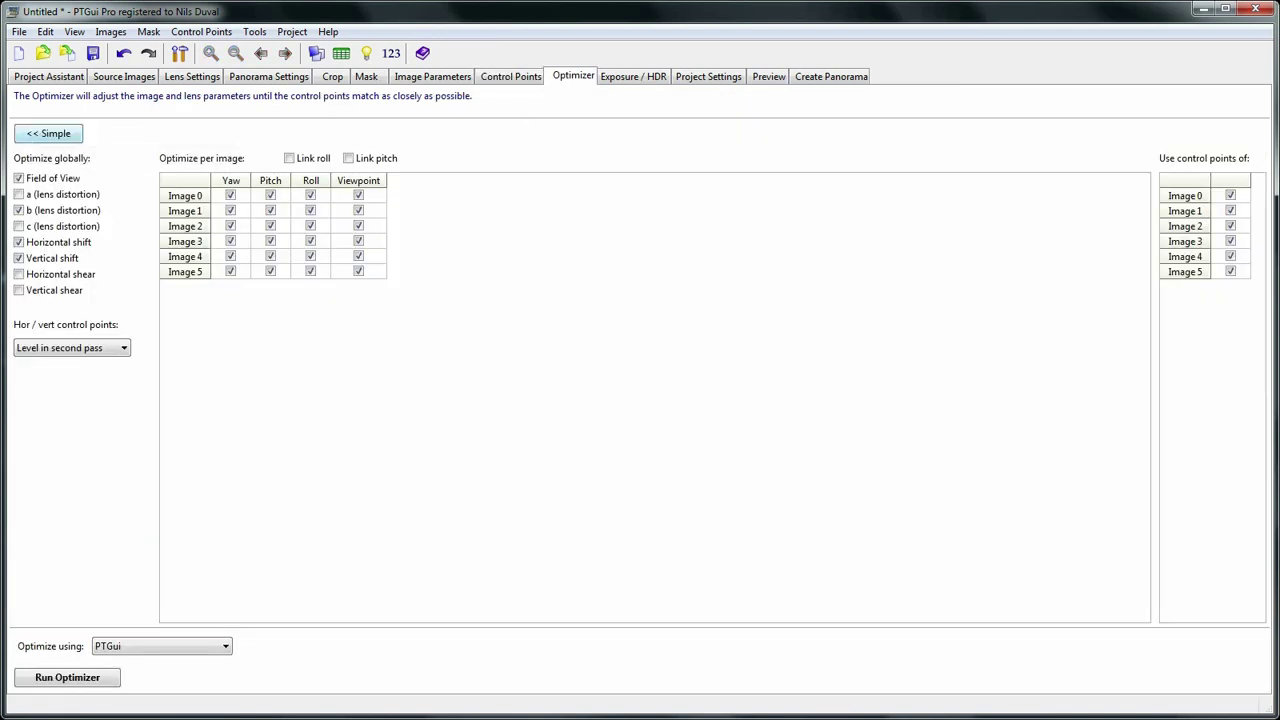
click(82, 678)
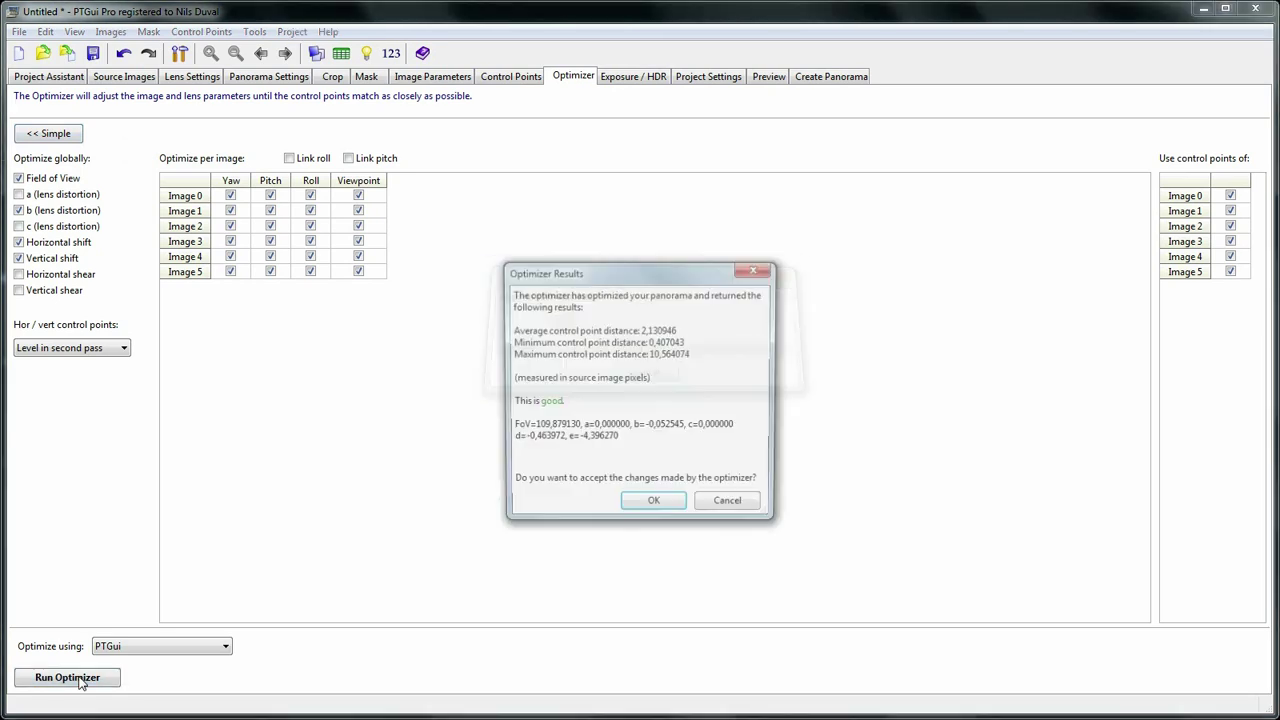
click(731, 506)
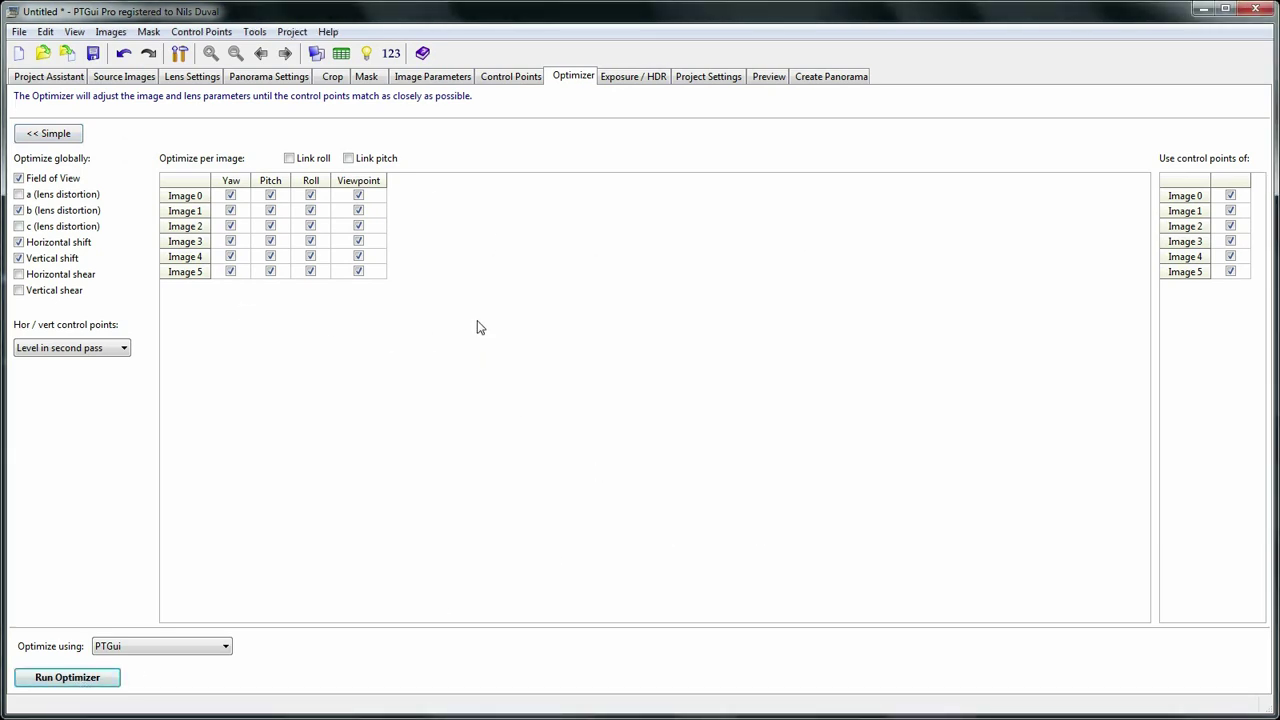
click(292, 33)
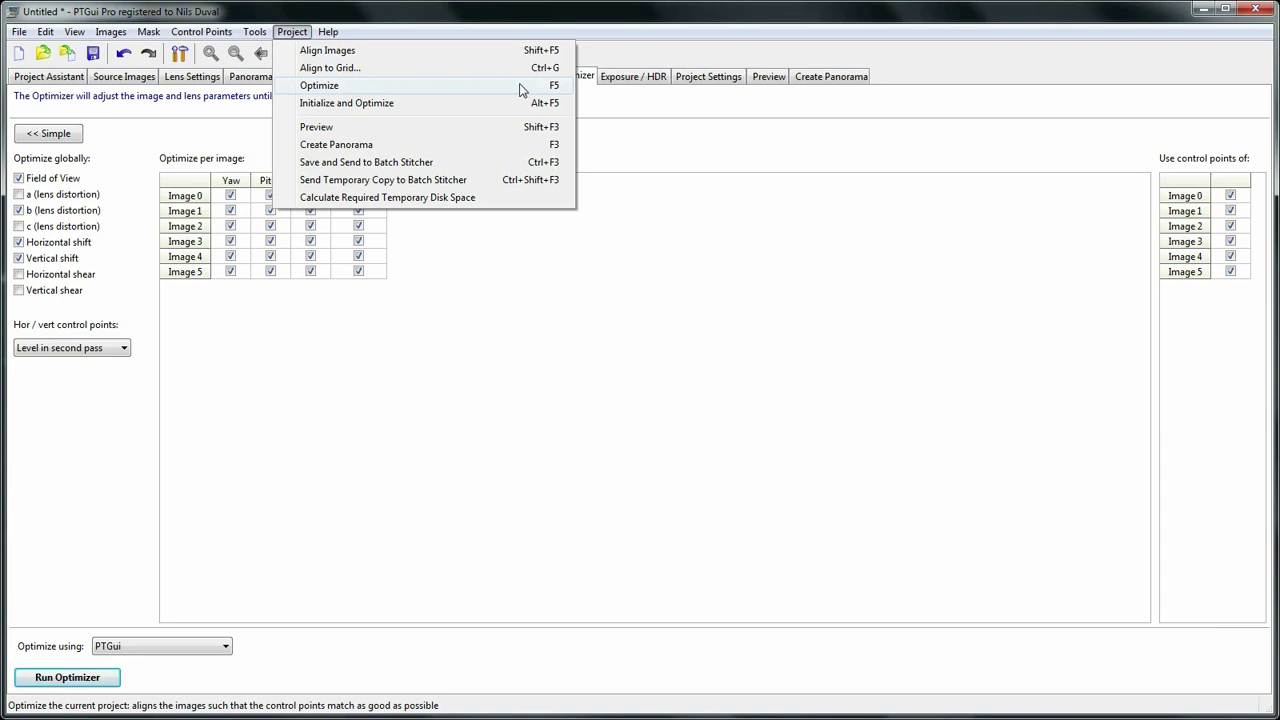
click(700, 142)
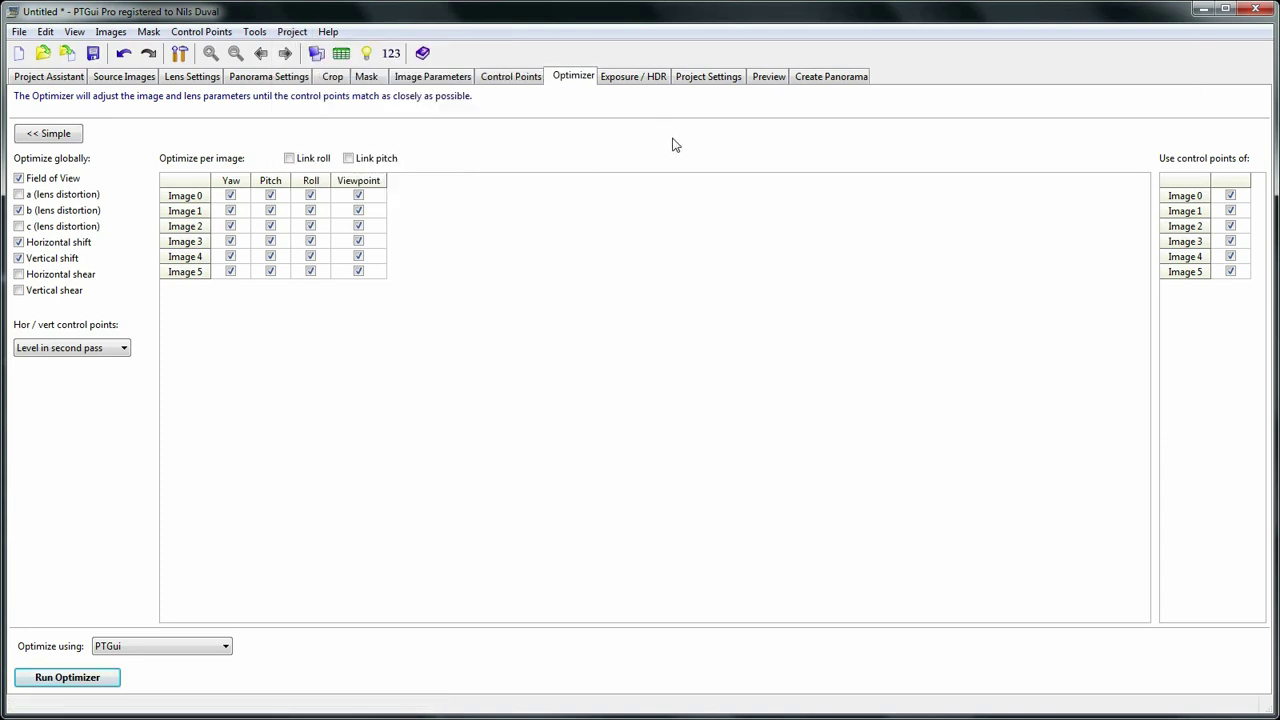
click(30, 76)
click(317, 54)
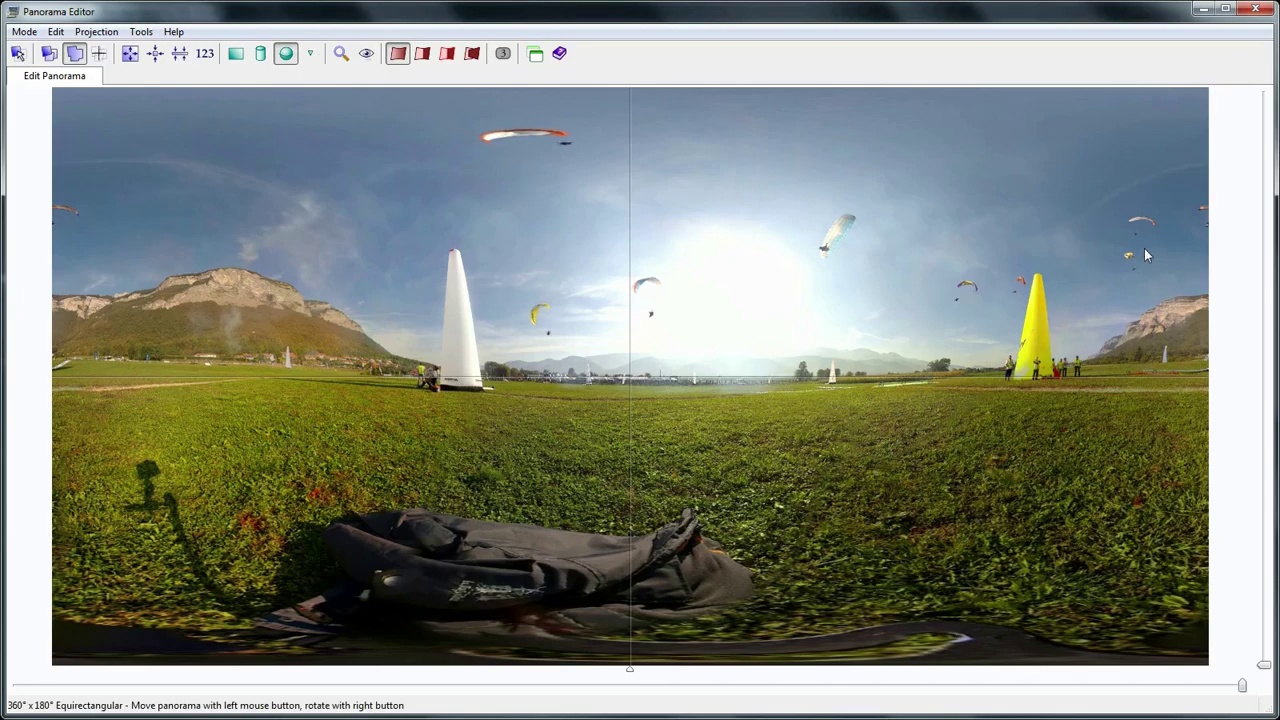
Save the PTGui project as GoPro1.mp4-300 Panorama, select it in sample-project, and close PTGui
click(1255, 9)
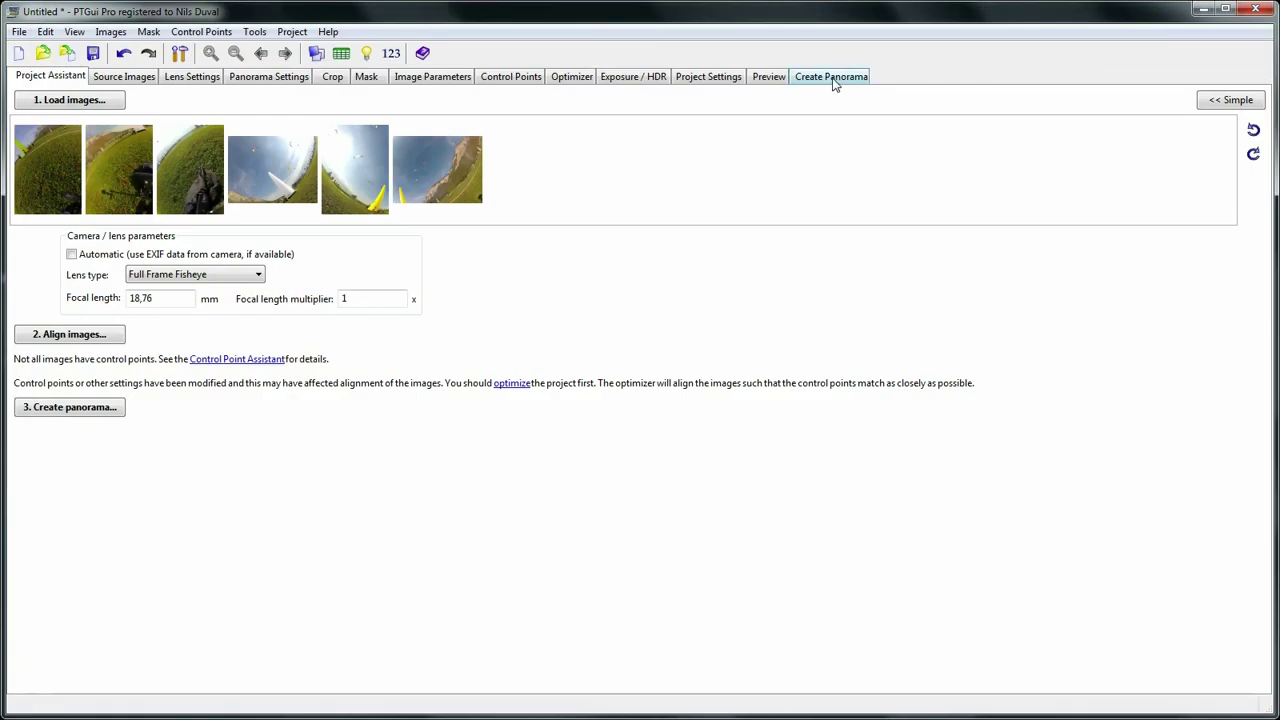
click(833, 77)
key(ctrl+s)
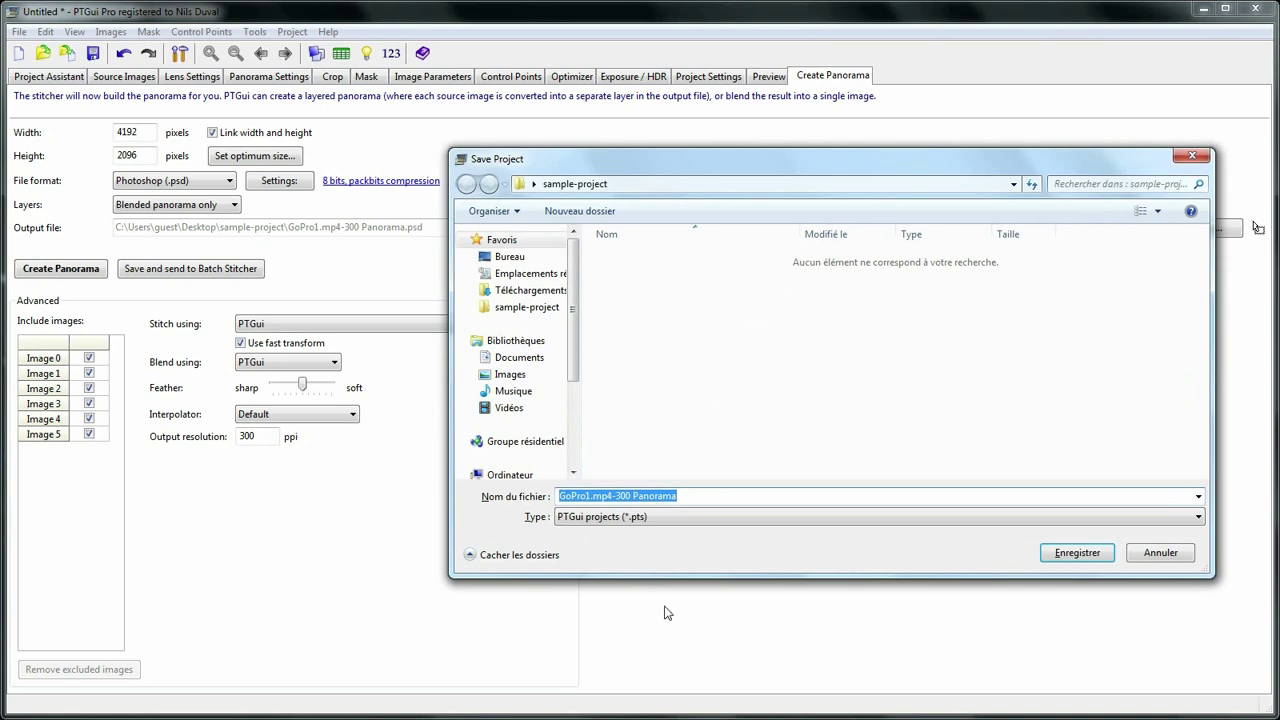
click(1065, 553)
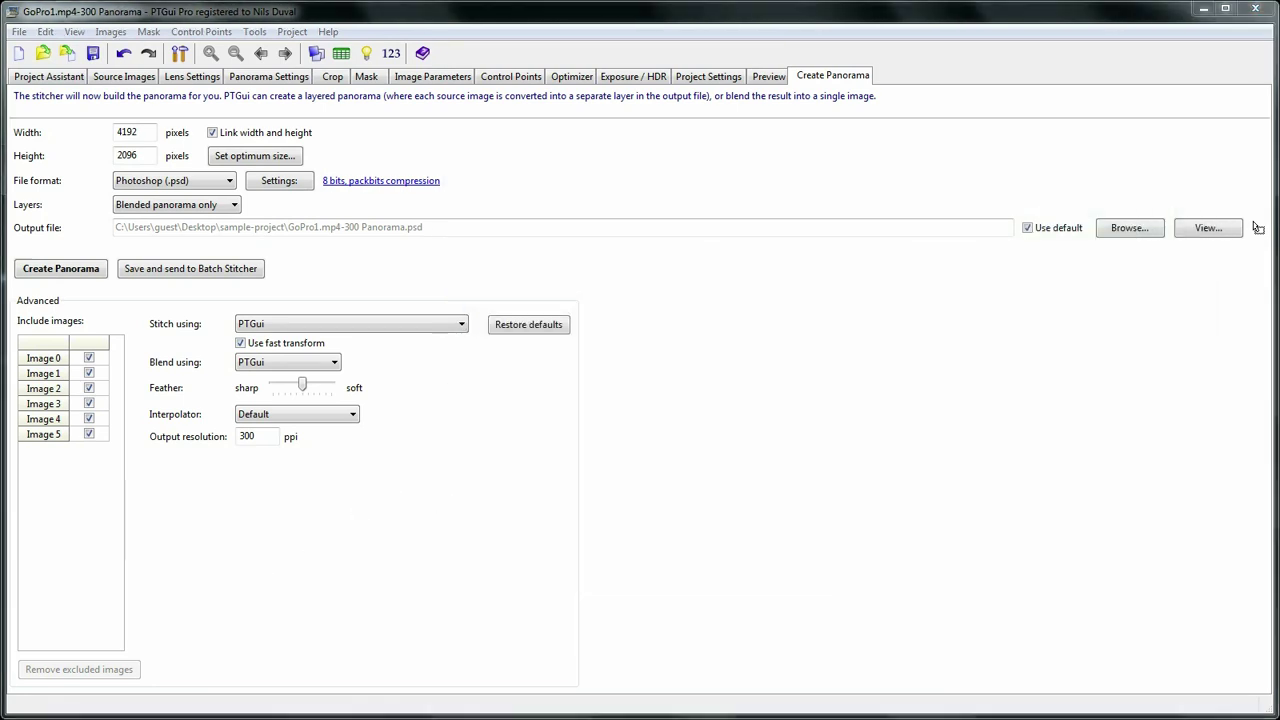
key(alt+Tab)
click(1095, 285)
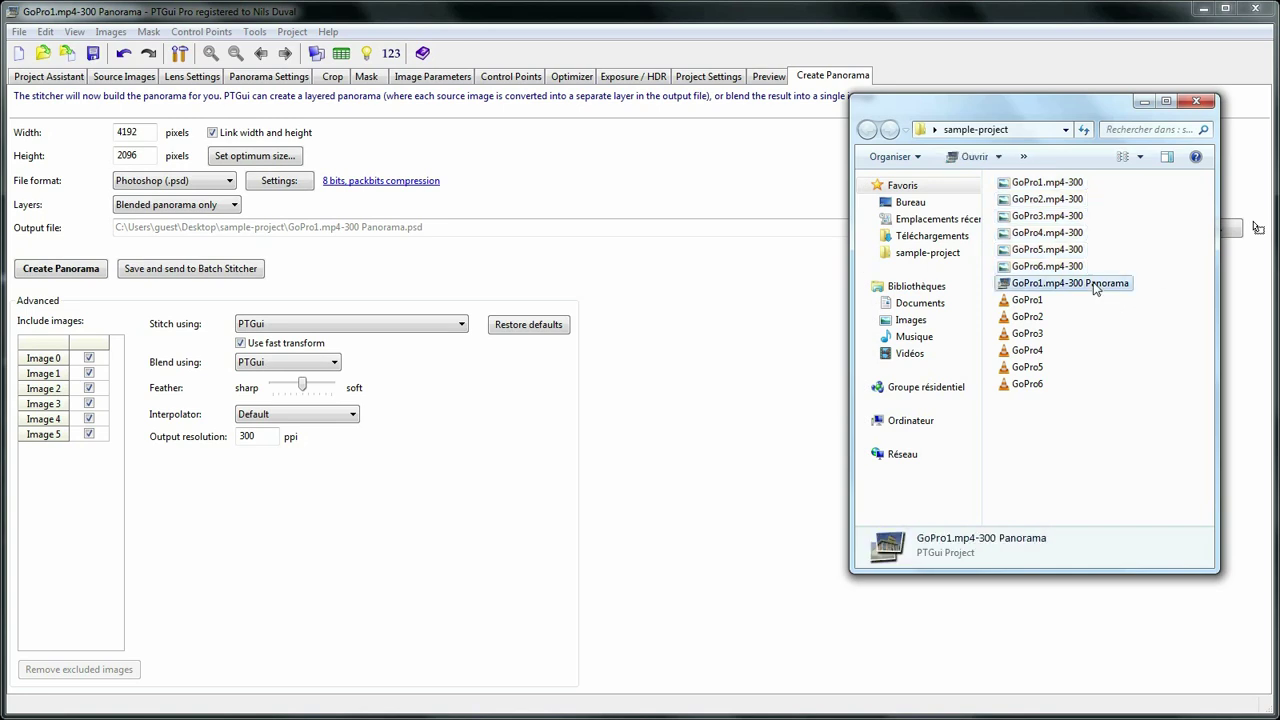
click(1256, 10)
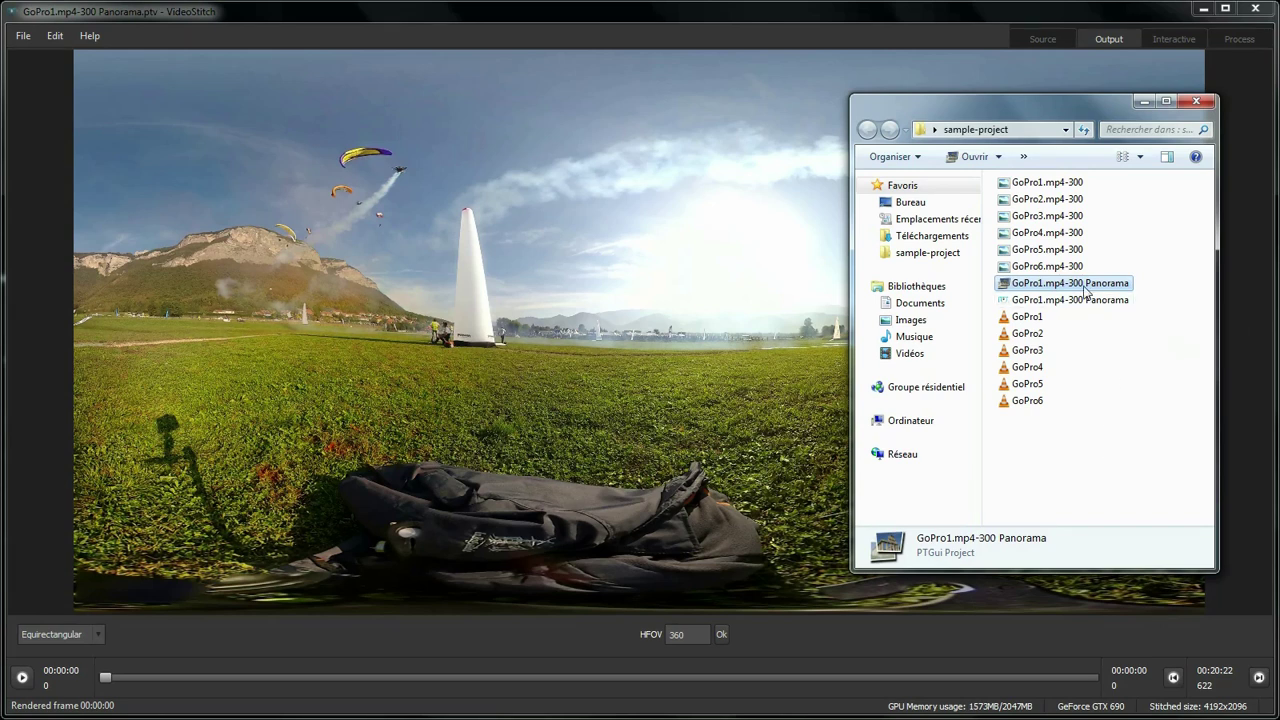
Select the GoPro1.mp4-300 Panorama .ptv, then choose Import Calibration from VideoStitch's File menu
click(1082, 303)
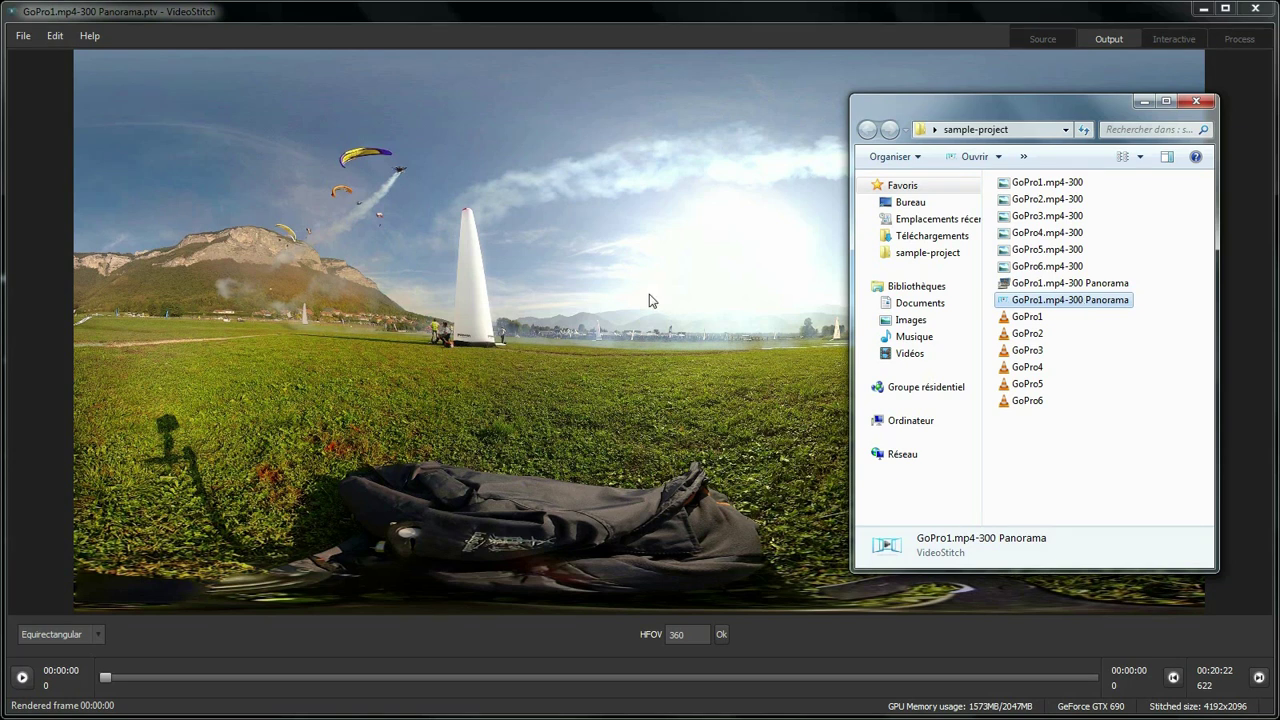
click(535, 311)
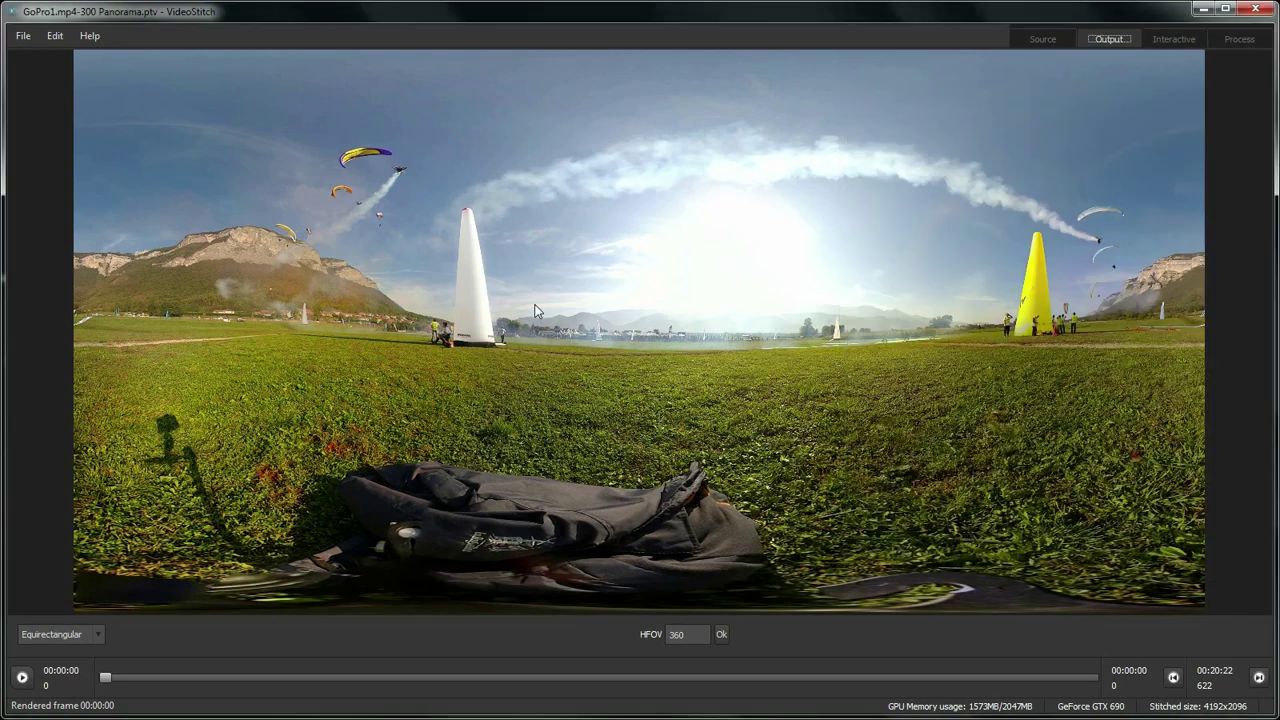
click(22, 35)
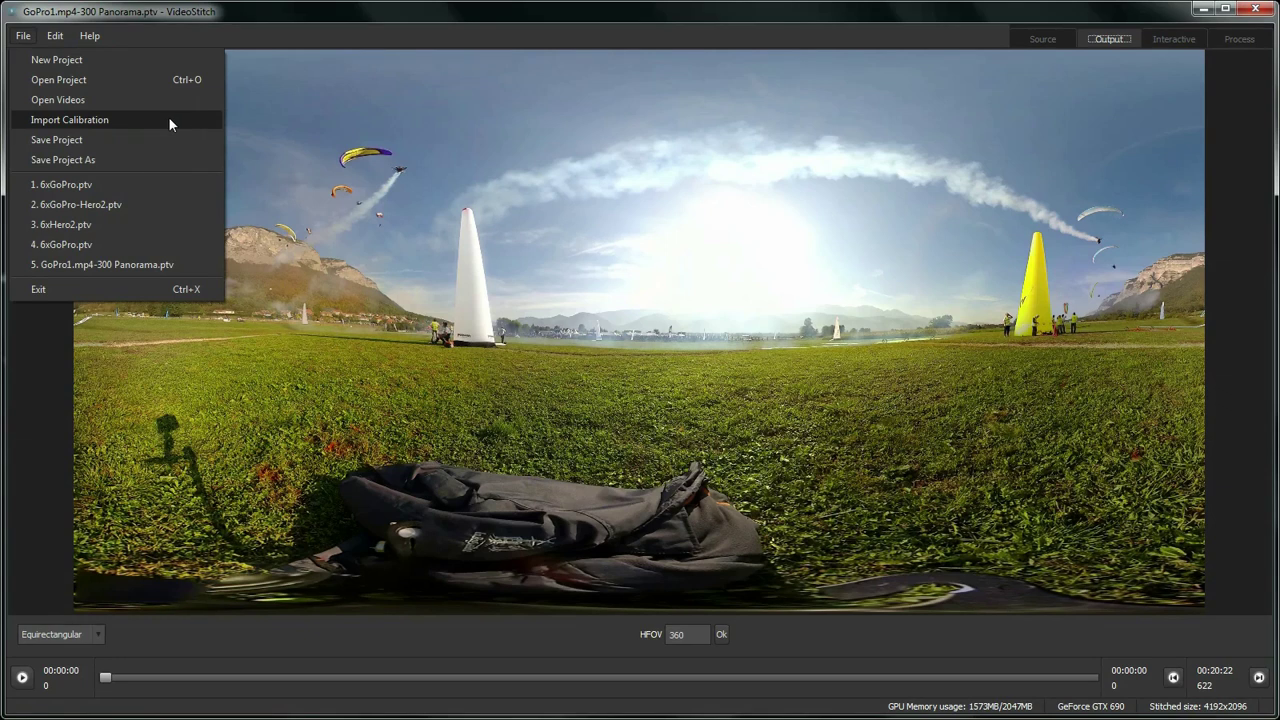
click(168, 119)
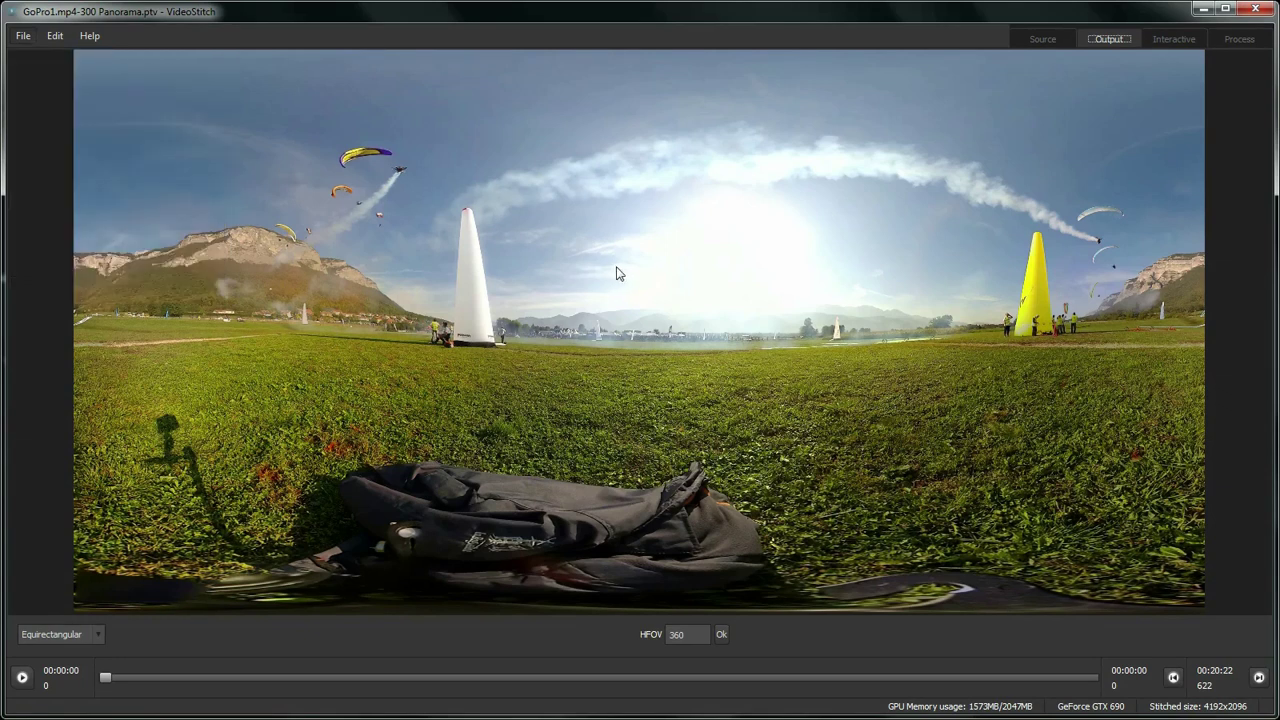
click(23, 35)
Close the current project, delete the old .ptv, and load GoPro1.mp4-300 Panorama into VideoStitch
click(27, 65)
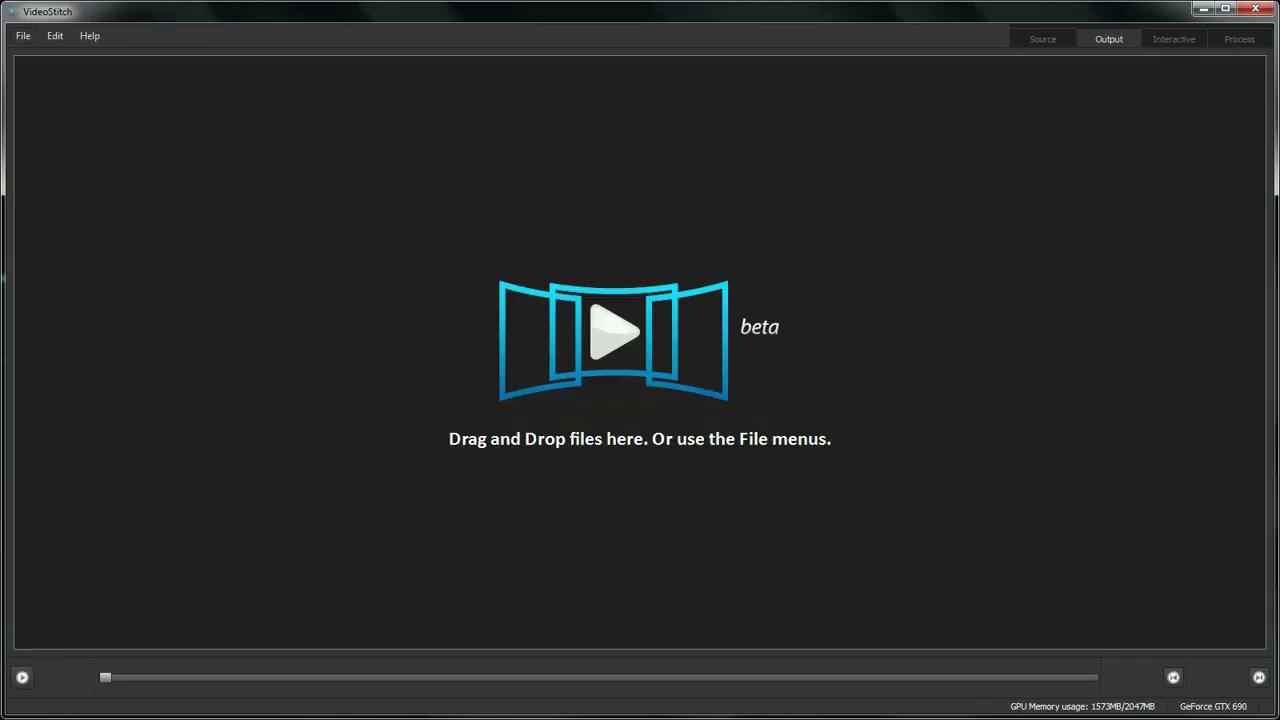
key(alt+Tab)
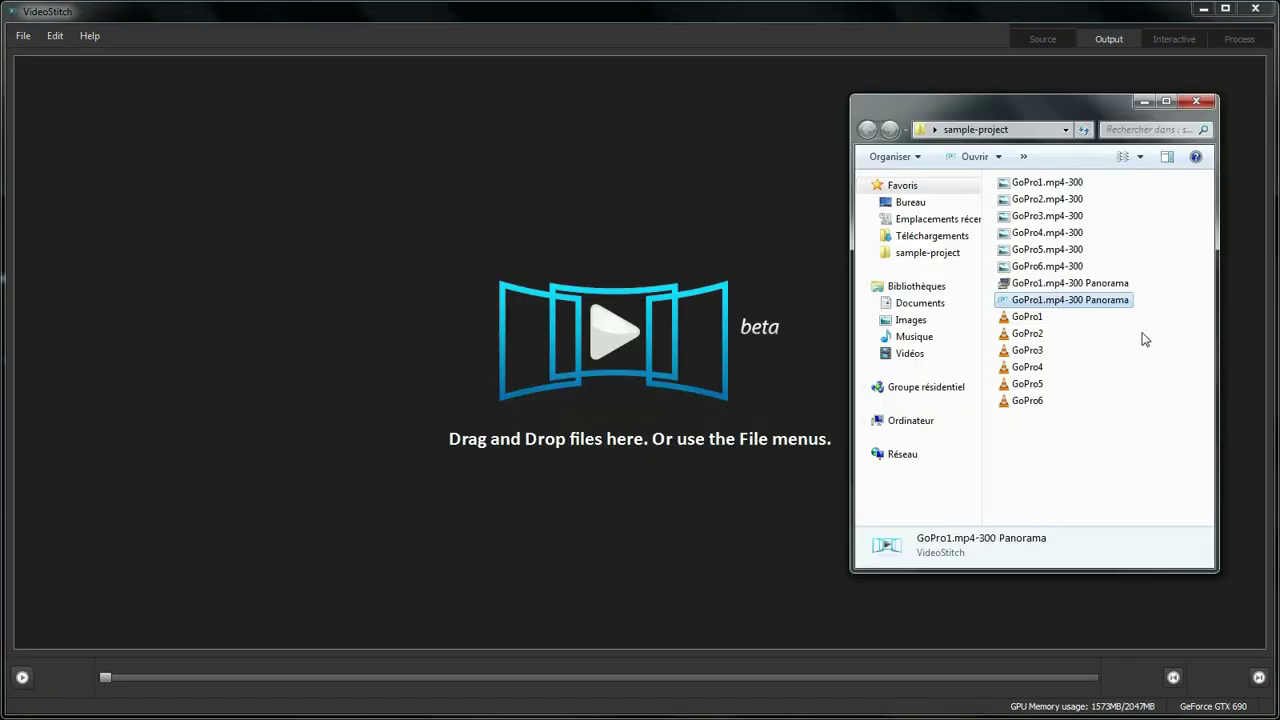
key(Delete)
key(Return)
click(1057, 287)
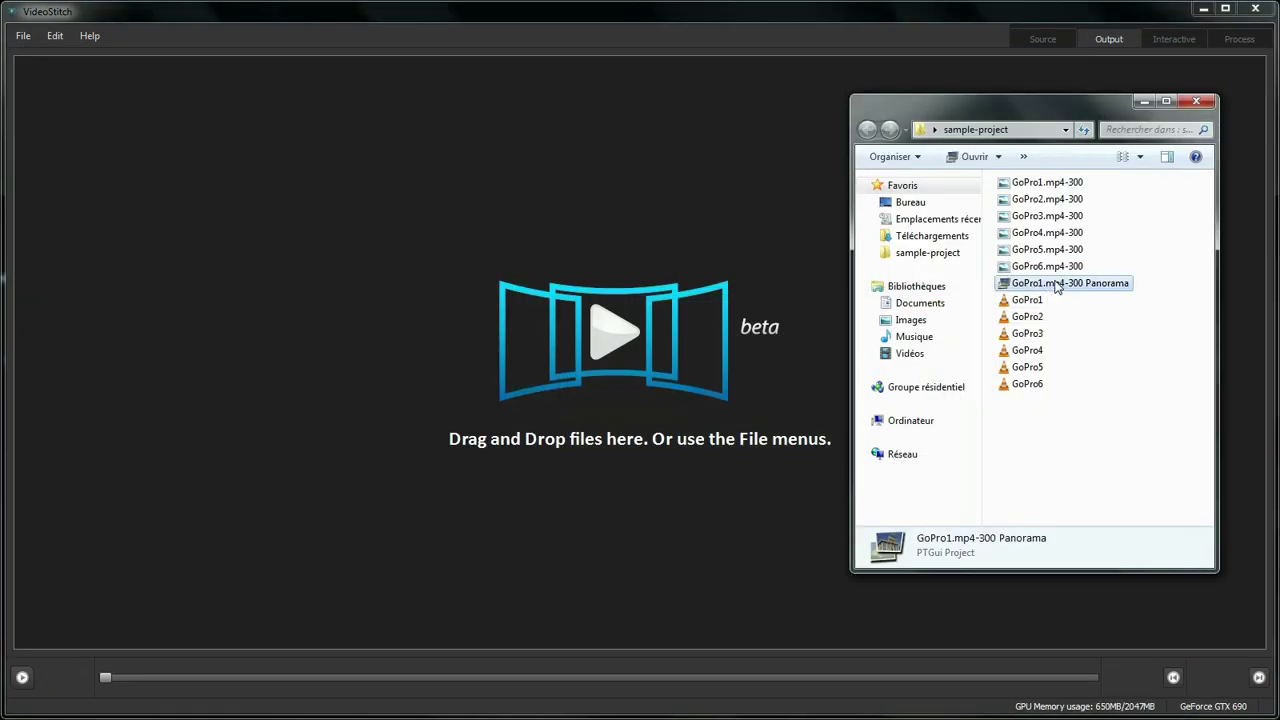
drag(1057, 287, 628, 302)
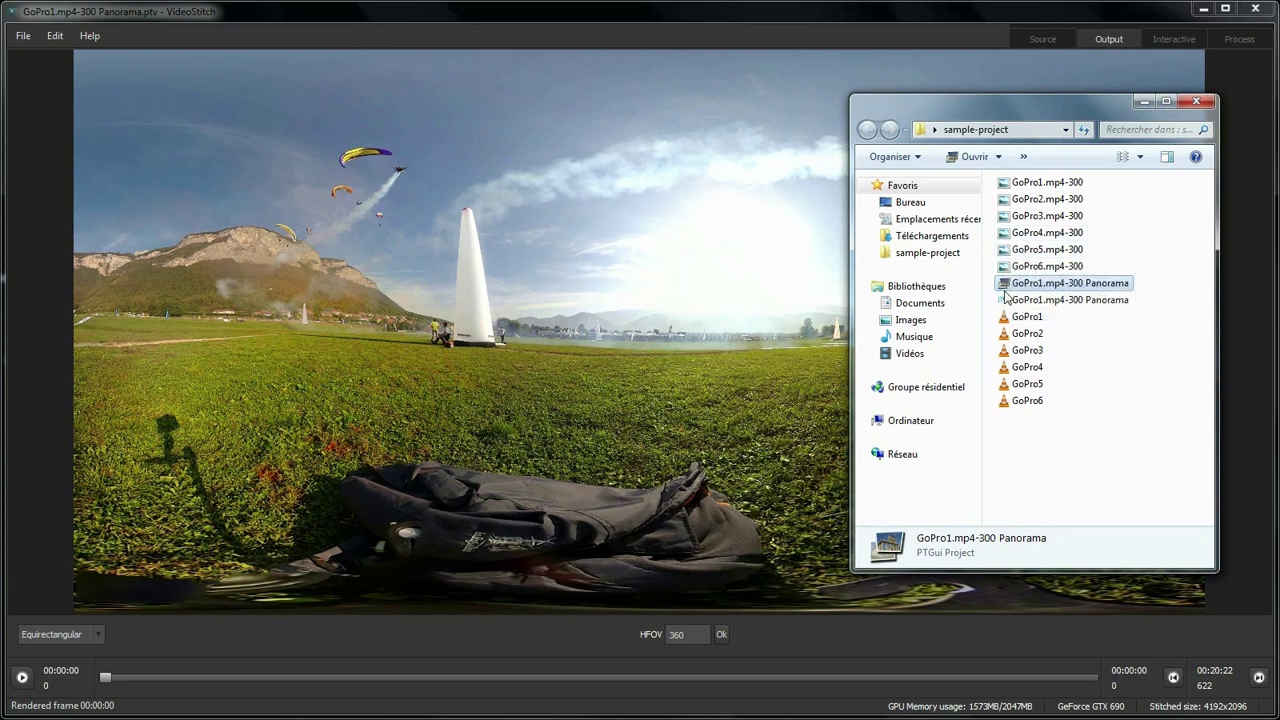
Select the GoPro3 and GoPro4 clip files, then return to VideoStitch
click(1023, 355)
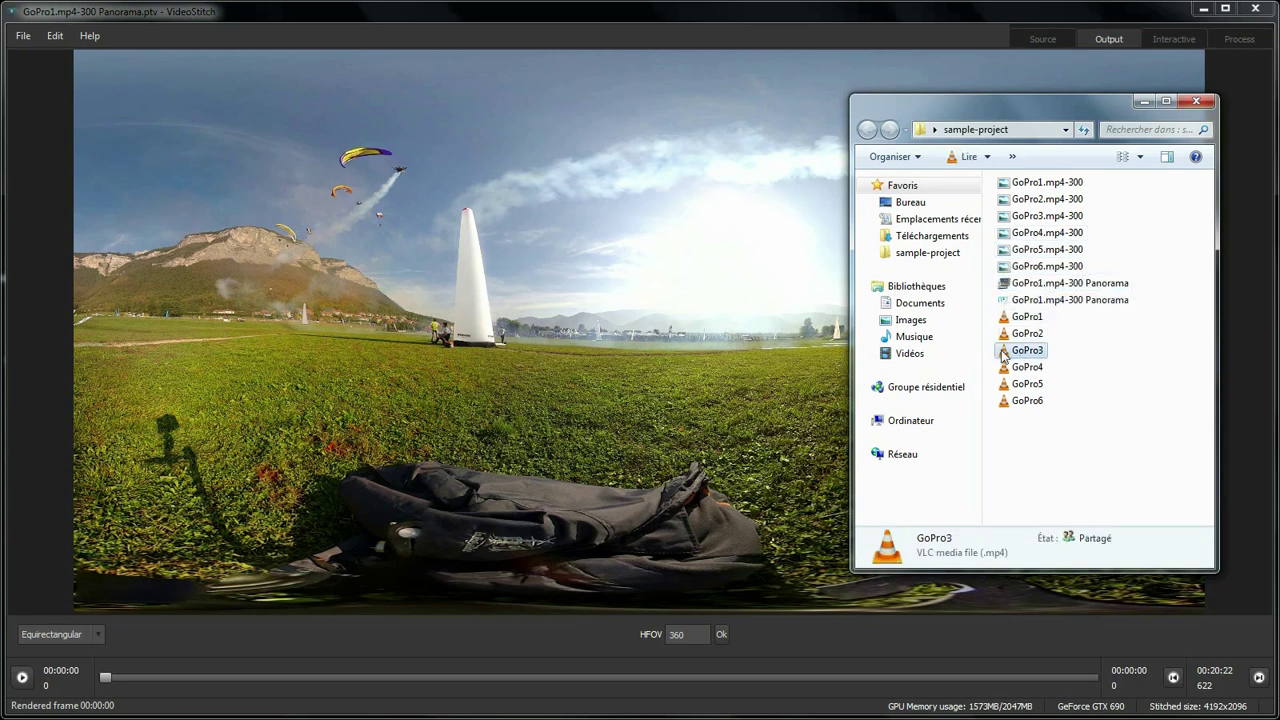
click(1030, 367)
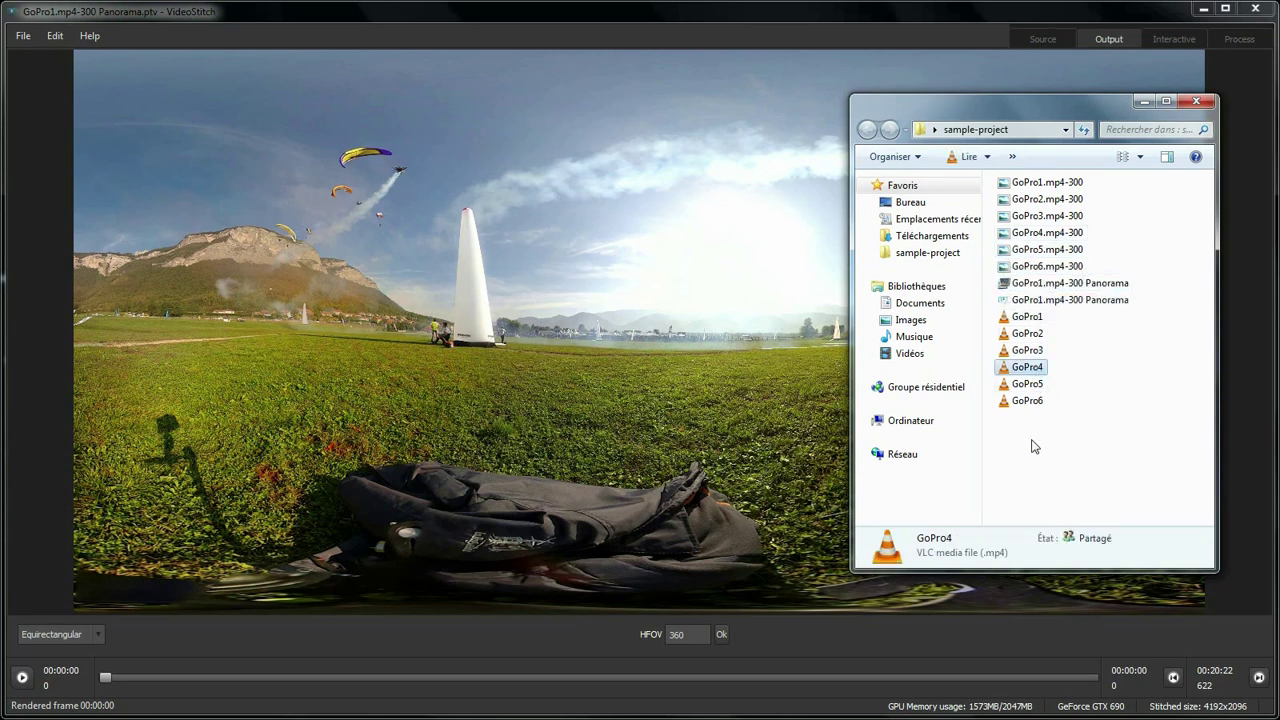
click(508, 187)
Play the stitched panorama, rotate the interactive view up toward the sky, then show the Process settings
key(space)
click(1174, 39)
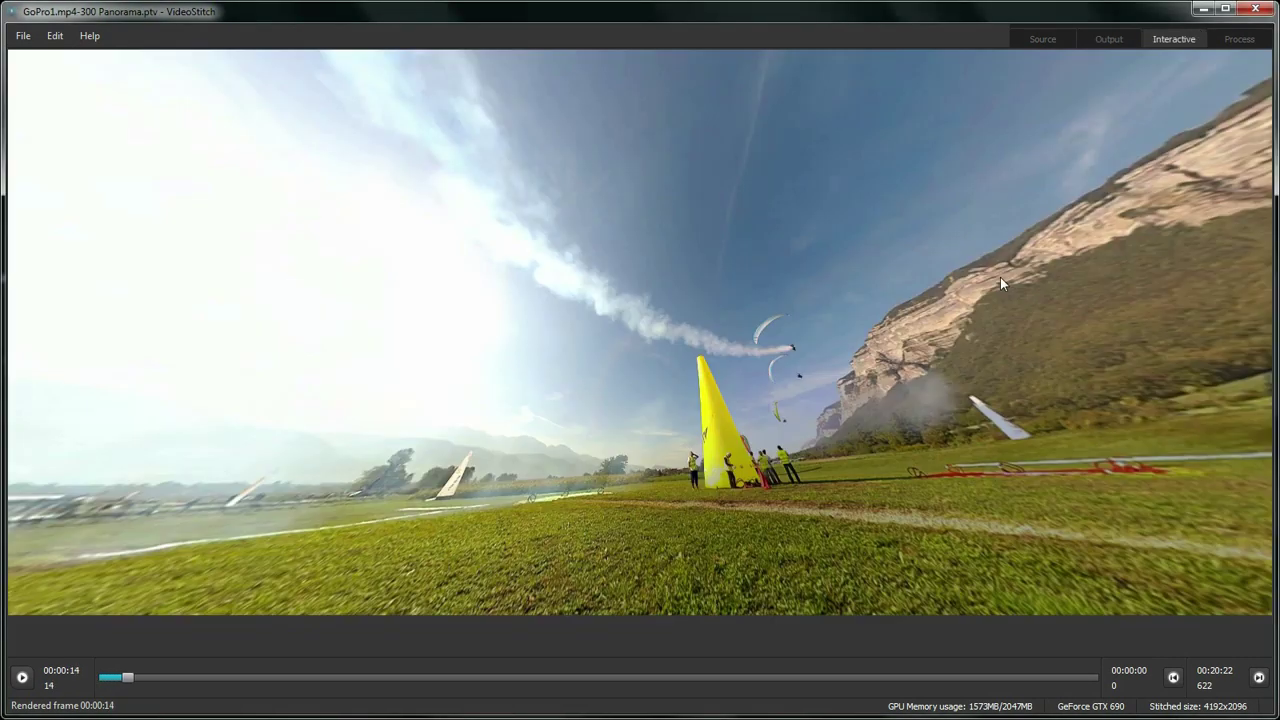
drag(997, 279, 634, 372)
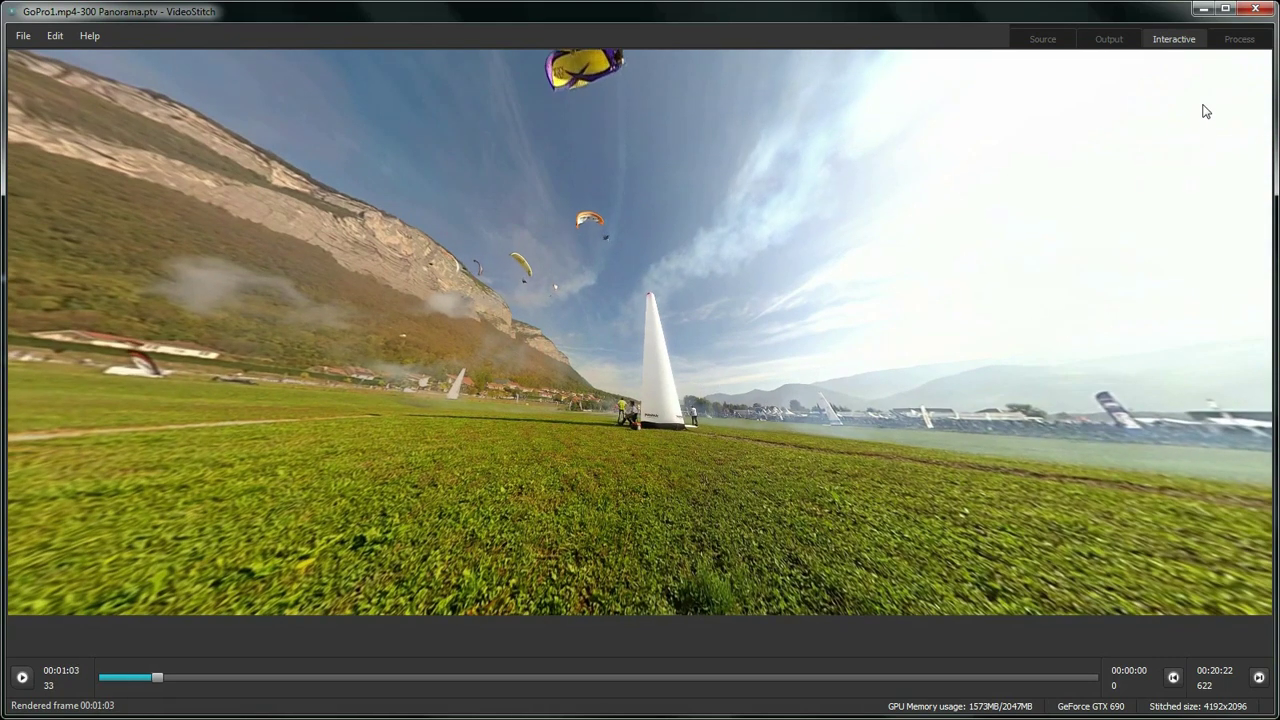
drag(1200, 114, 933, 243)
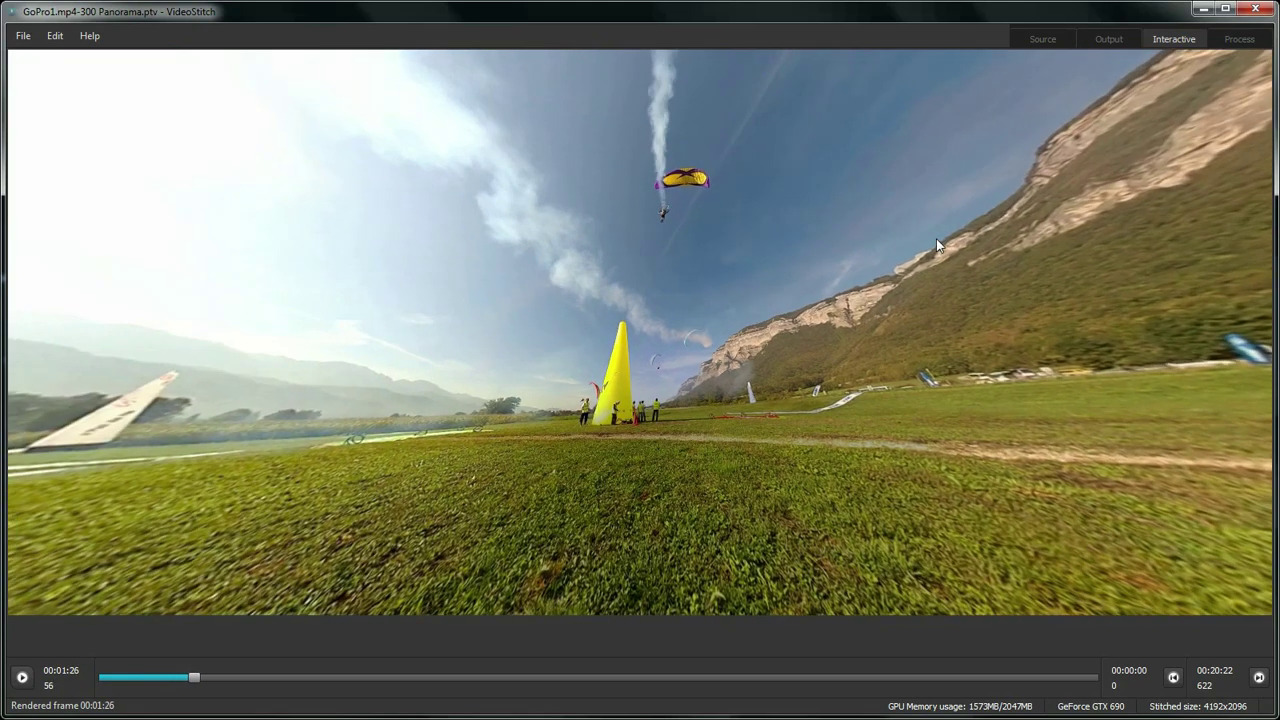
click(1240, 39)
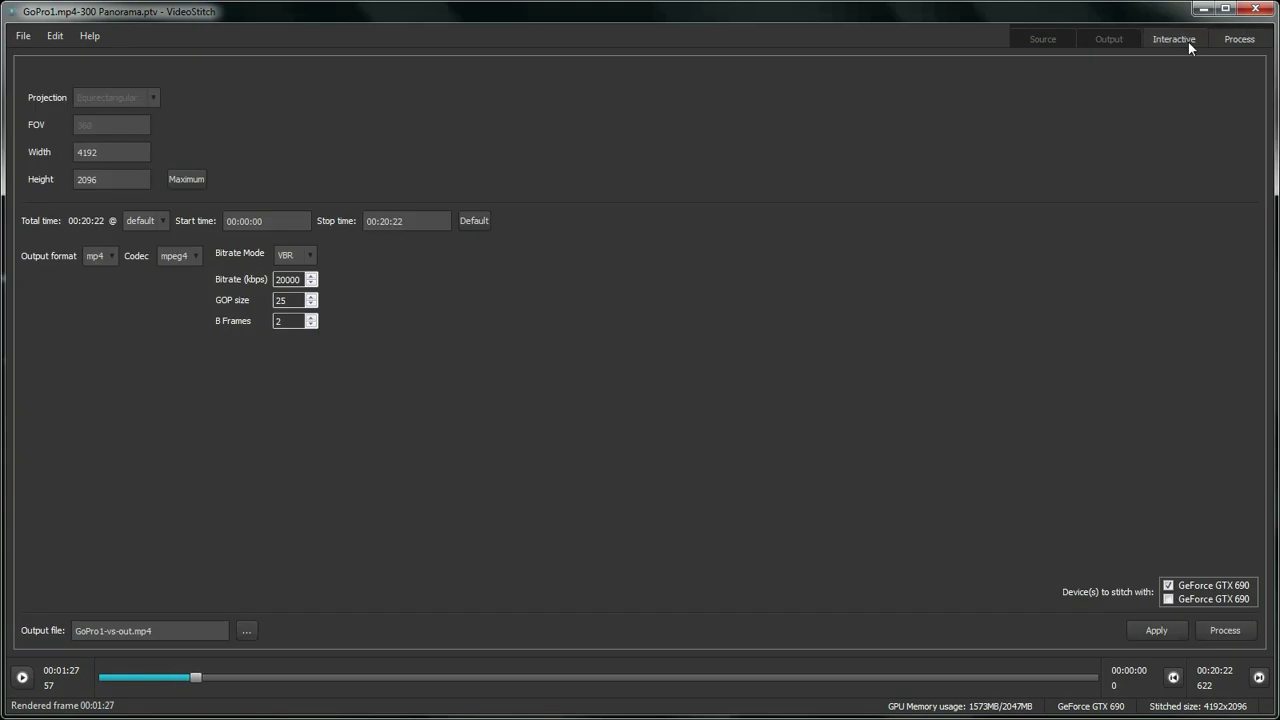
Set the output width to 2000, giving a 2000x1000 output size
double_click(121, 151)
text(2000)
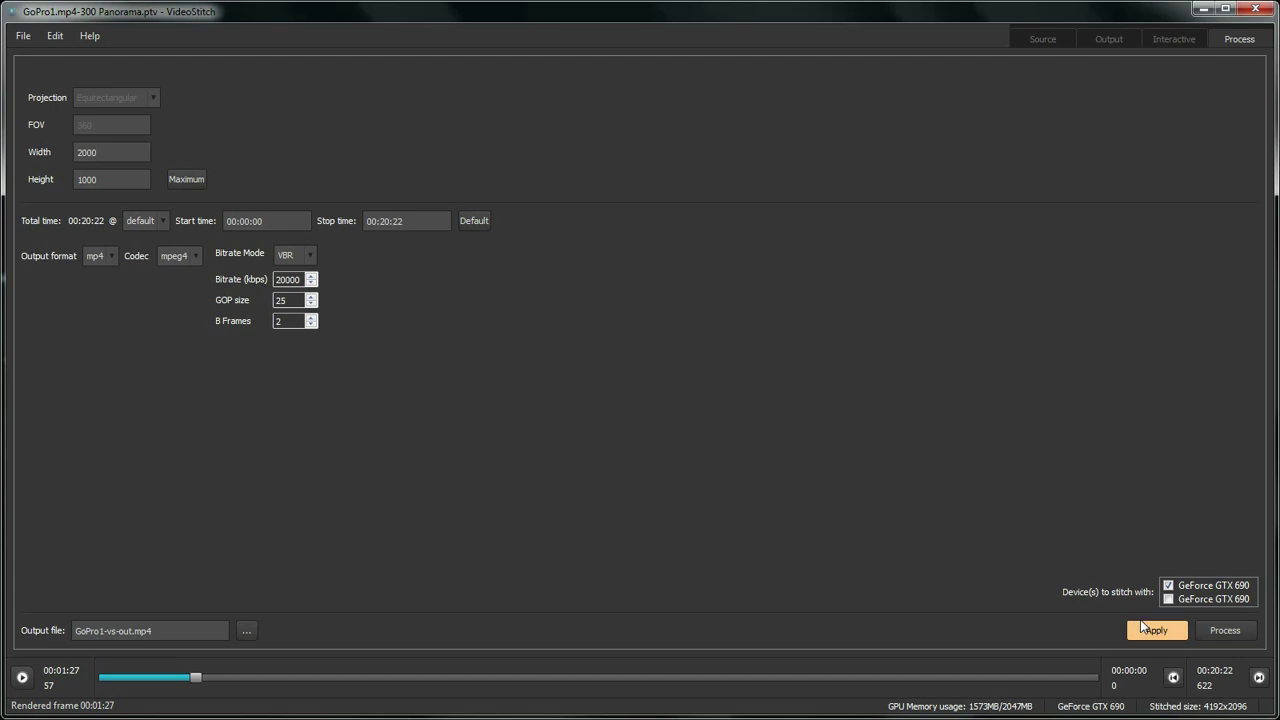
click(1145, 628)
Preview the panorama, turning toward the sun and the yellow cone with cliffs, then return to Process
click(1170, 41)
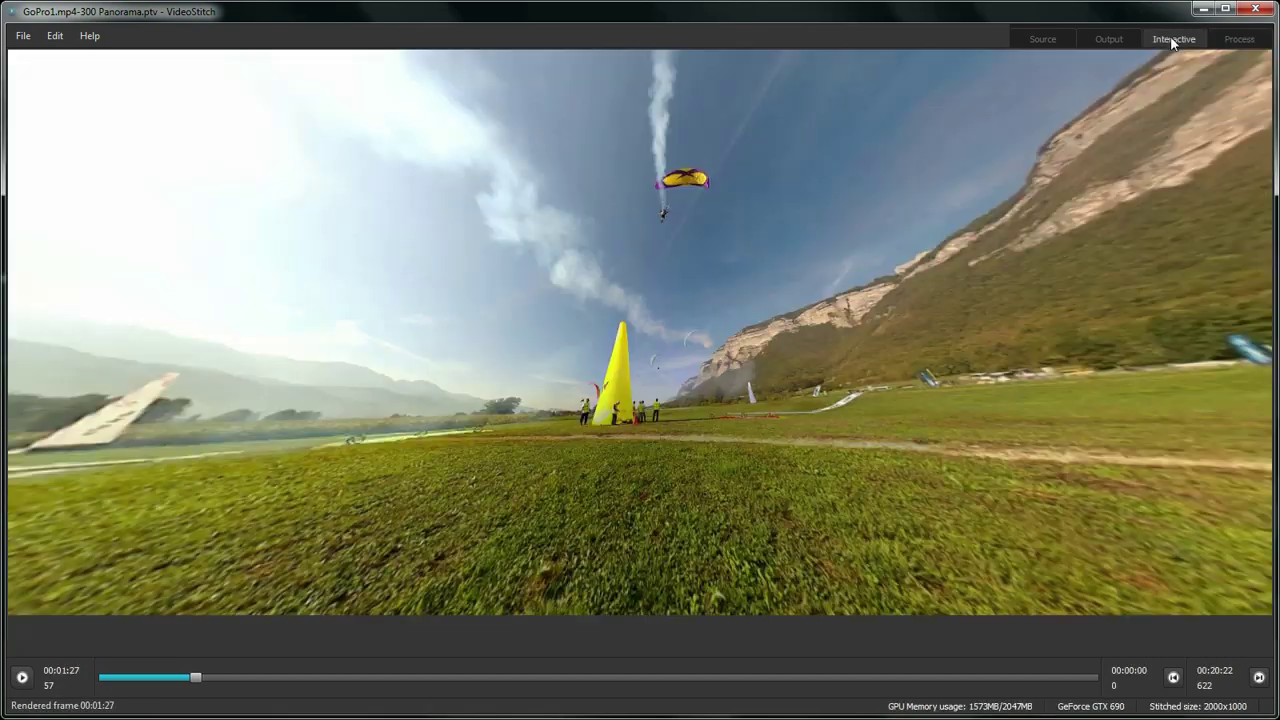
drag(288, 361, 563, 337)
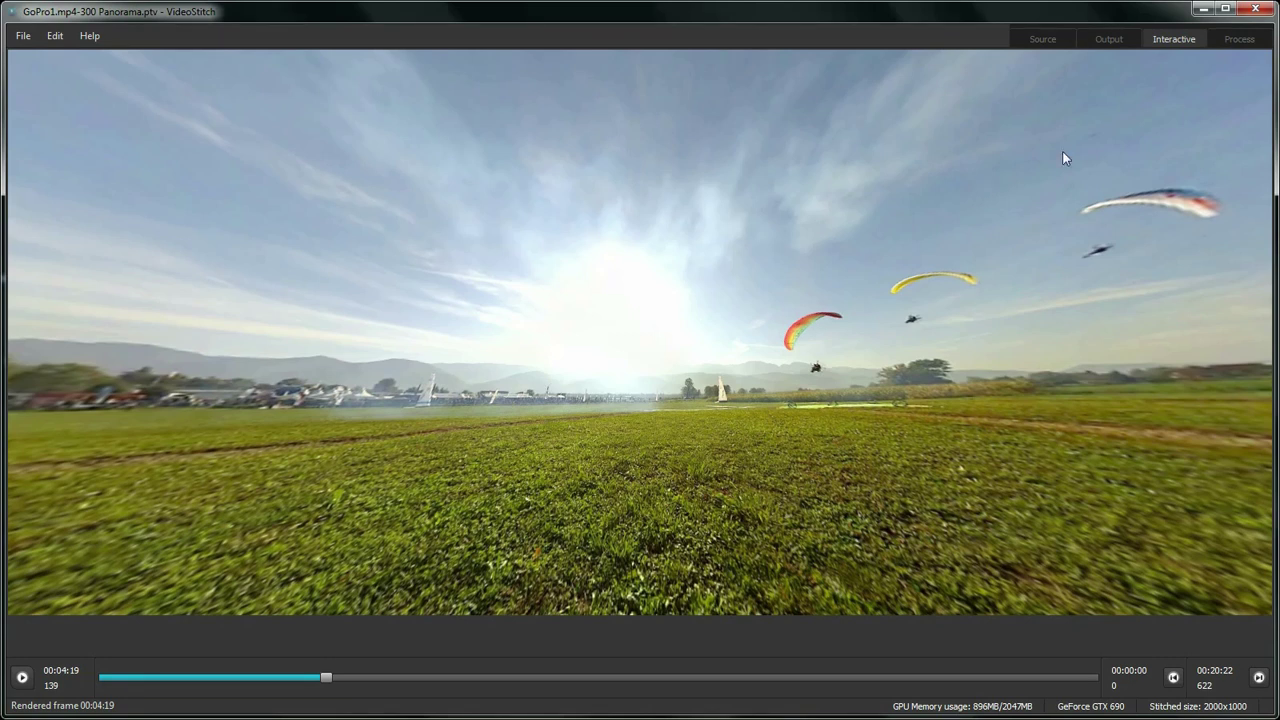
drag(1065, 158, 951, 154)
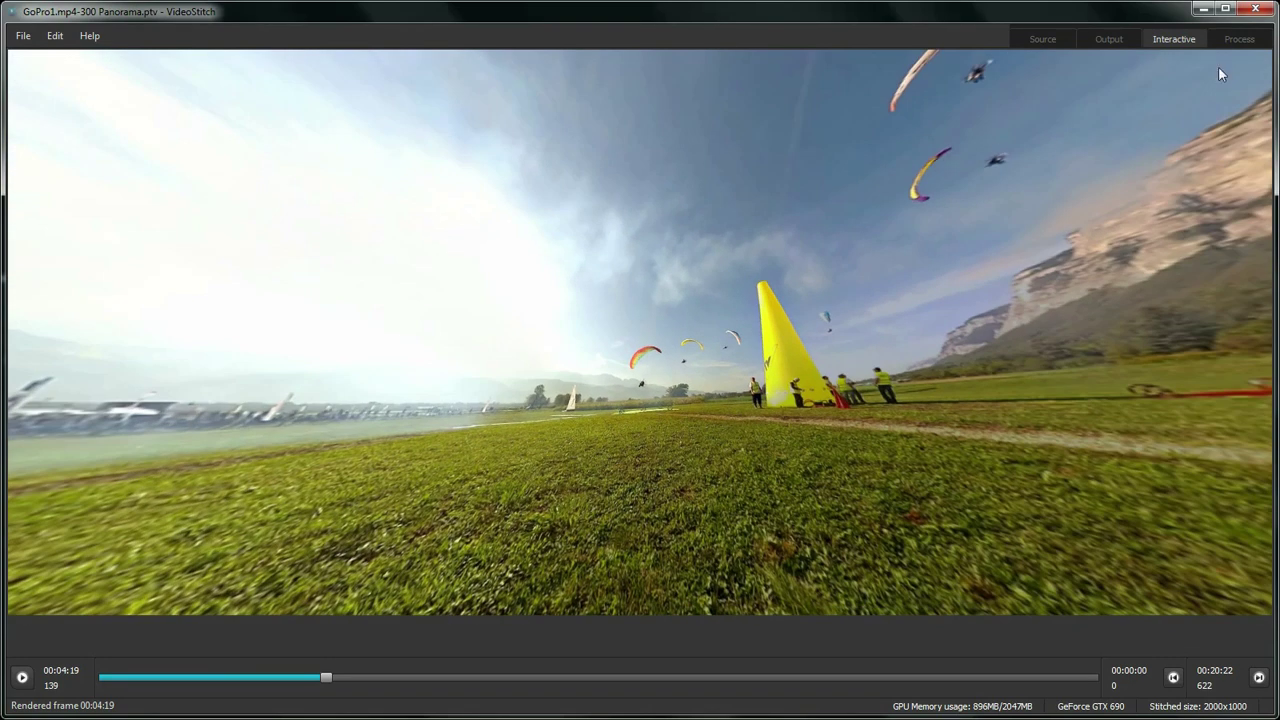
click(1240, 38)
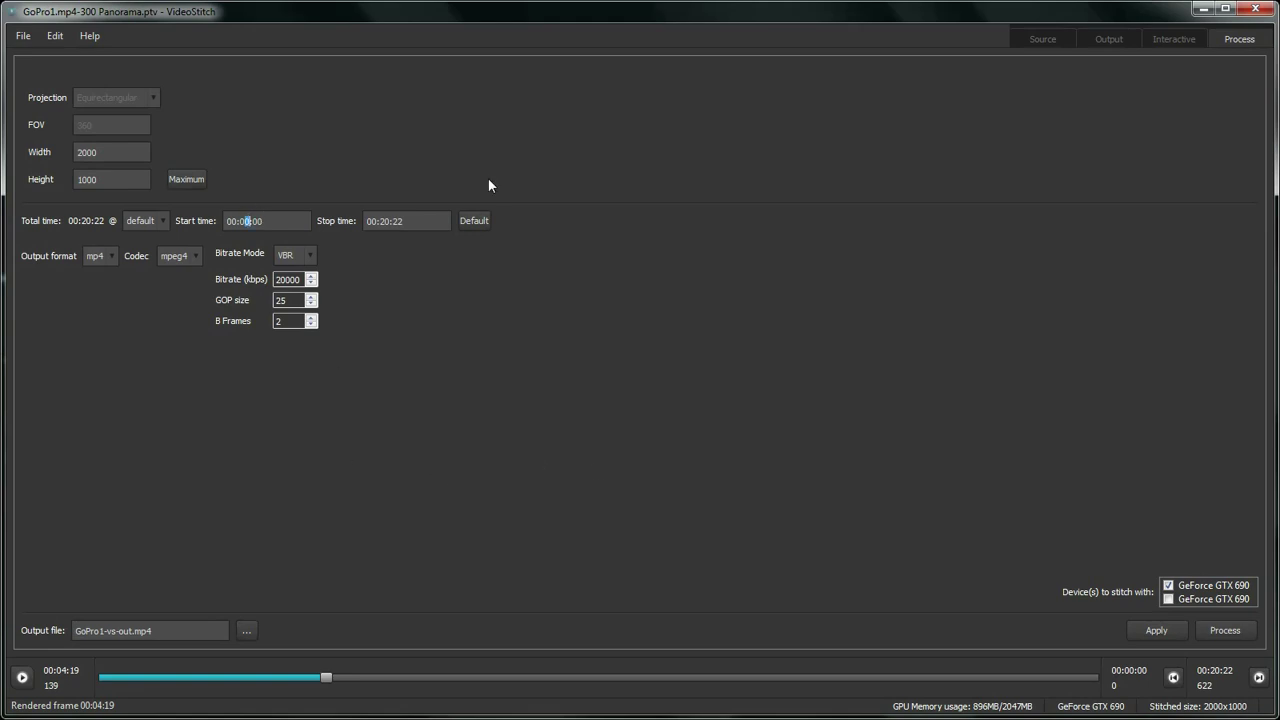
Set the render start time to 00:05:00 and the stop time to 00:10:00
text(5)
key(Tab)
key(Left)
key(shift+Left)
key(shift+Left)
text(10:)
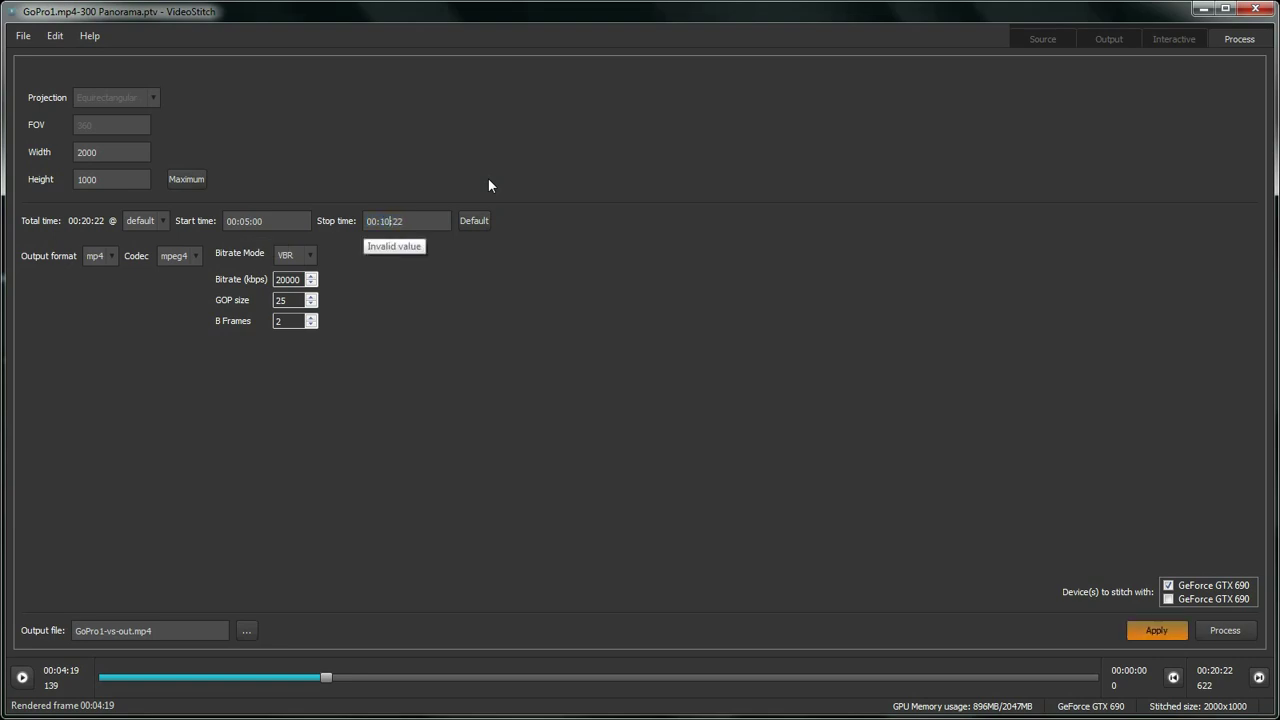
text(00)
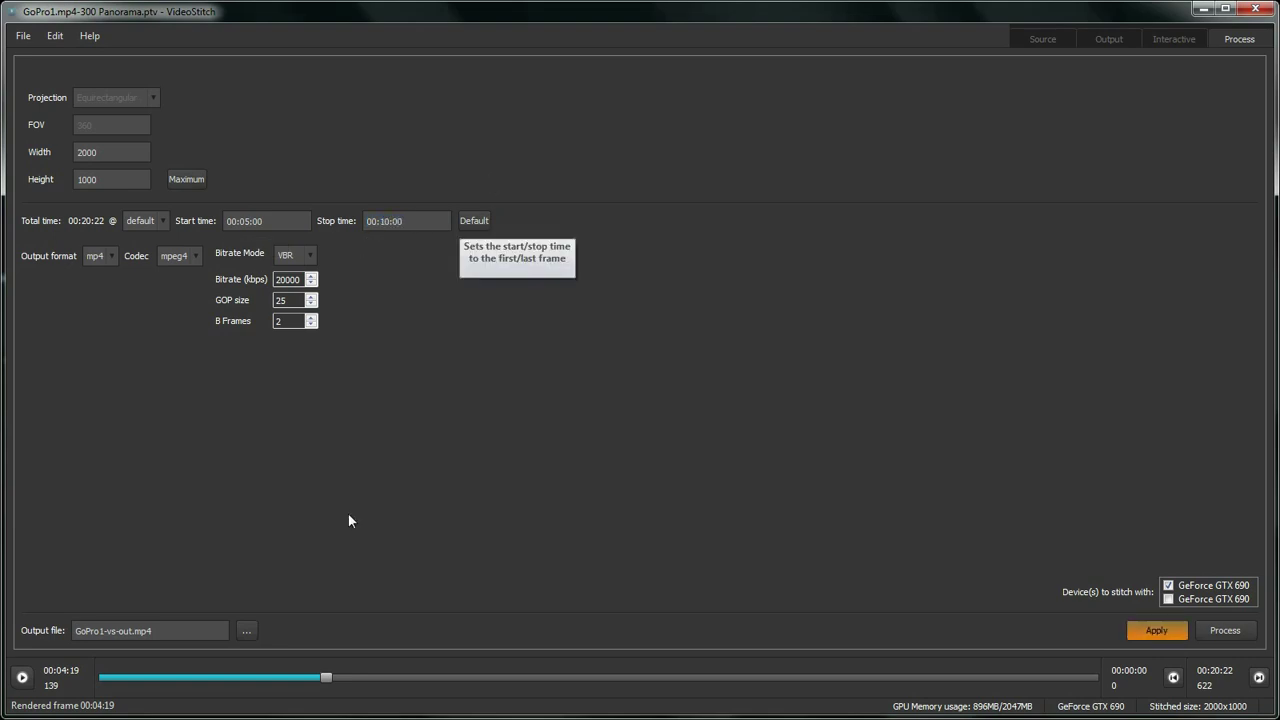
Rename the output to vs-out.mp4, use the second GeForce GTX 690, and start processing
drag(109, 631, 23, 630)
key(BackSpace)
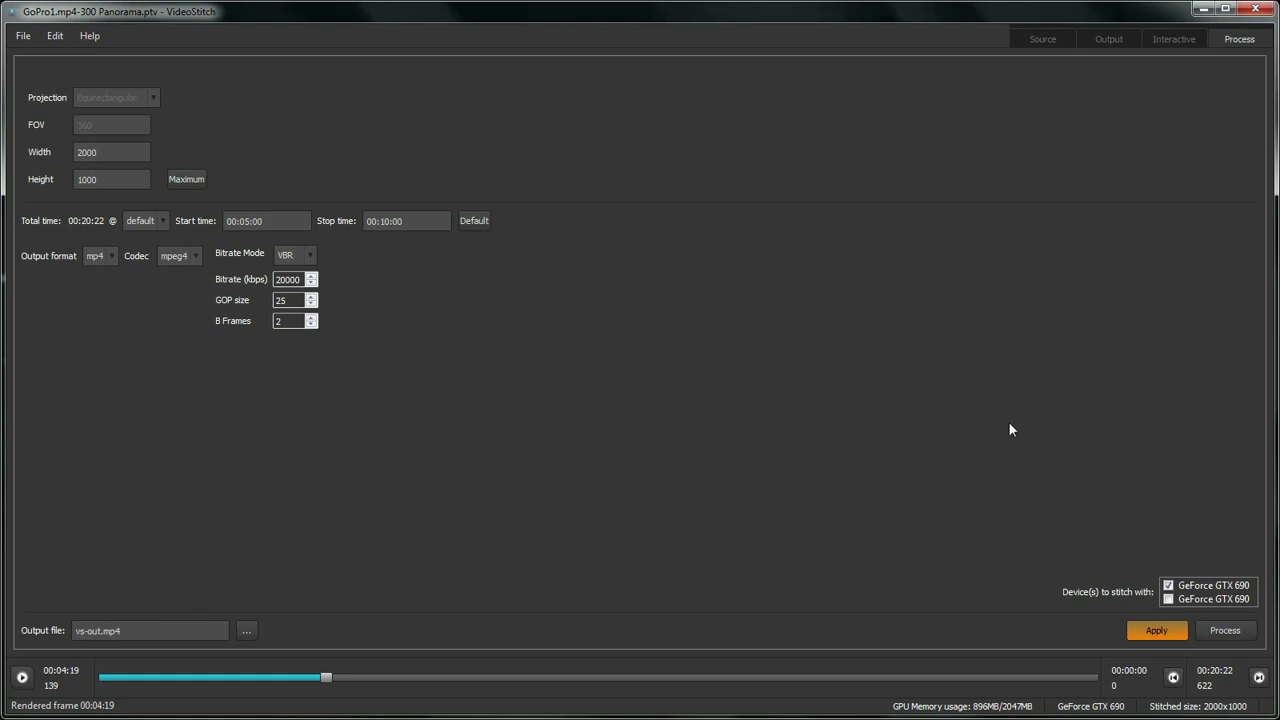
click(1168, 590)
click(1223, 630)
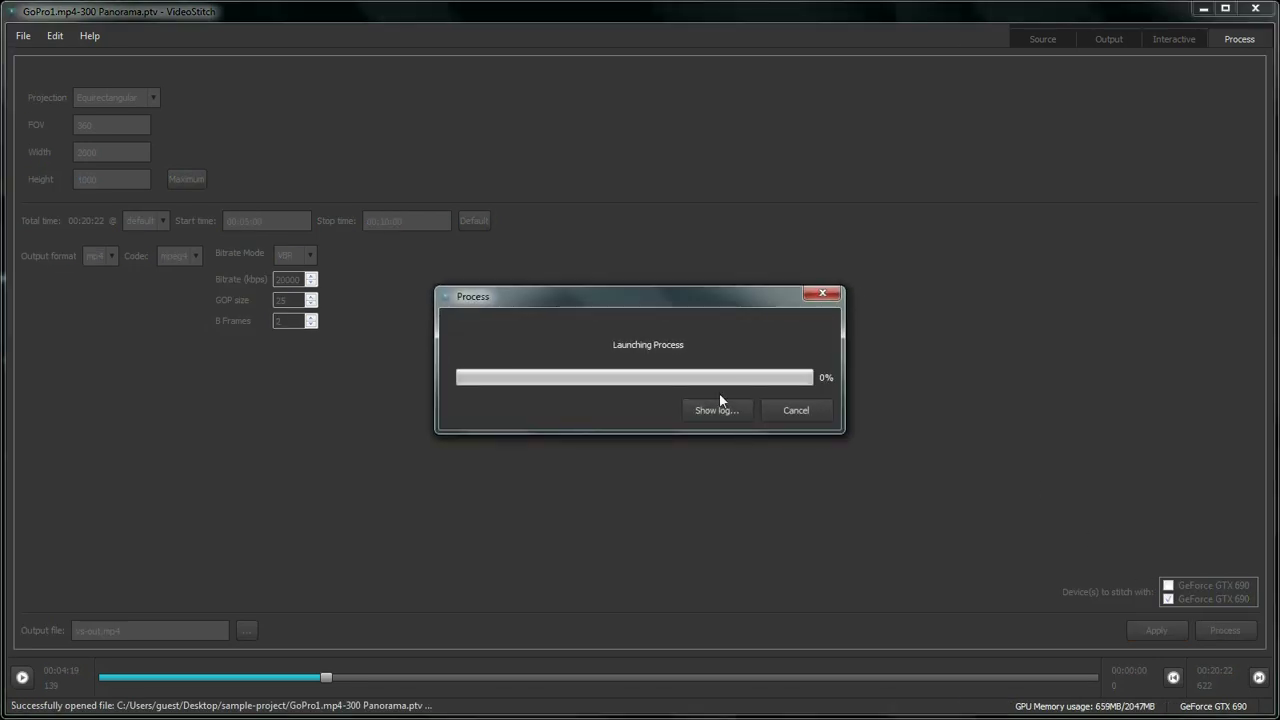
Show the processing log while the vs-out render completes
click(719, 400)
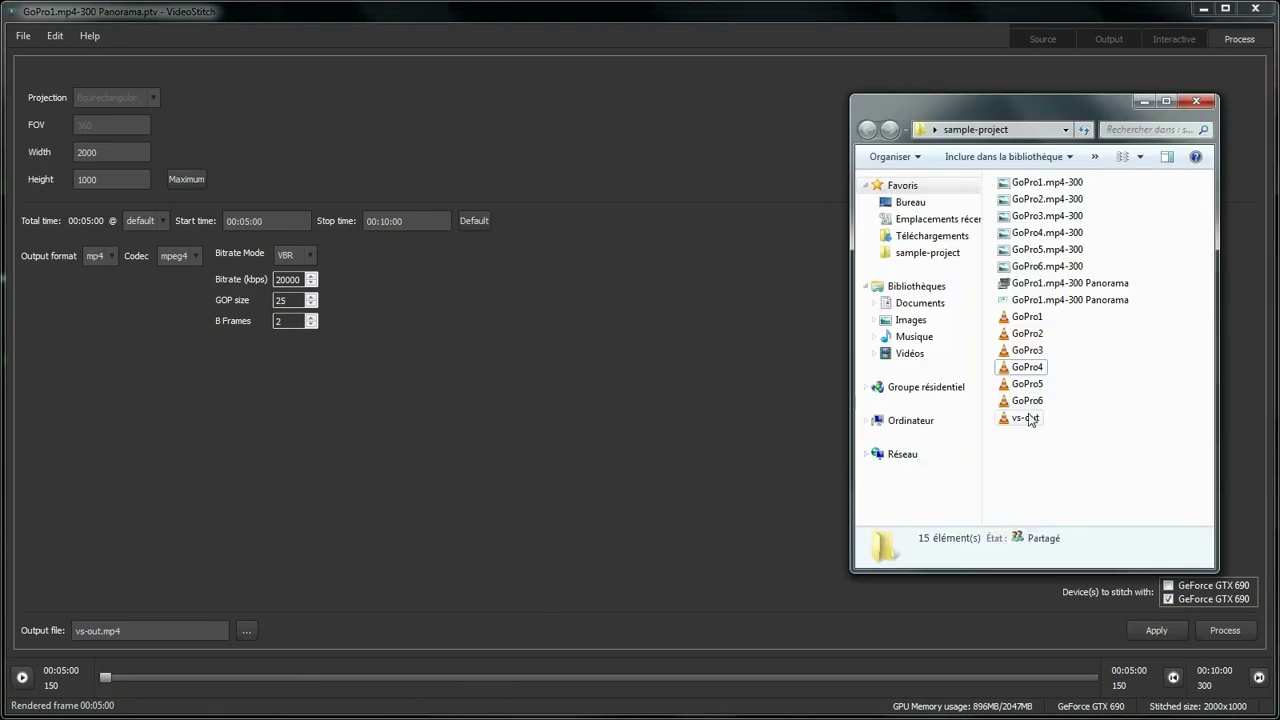
Play vs-out in VLC, then rotate VideoStitch's interactive preview up toward the sky and cliff
double_click(1028, 417)
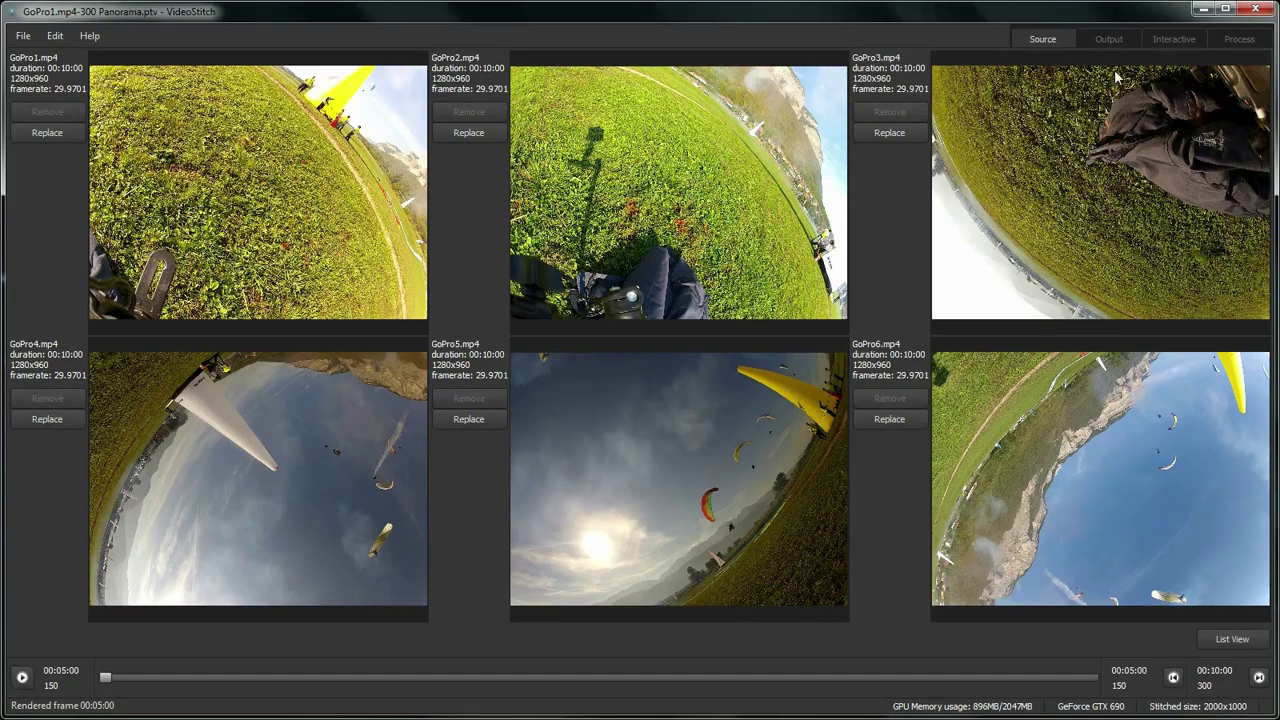
click(1172, 38)
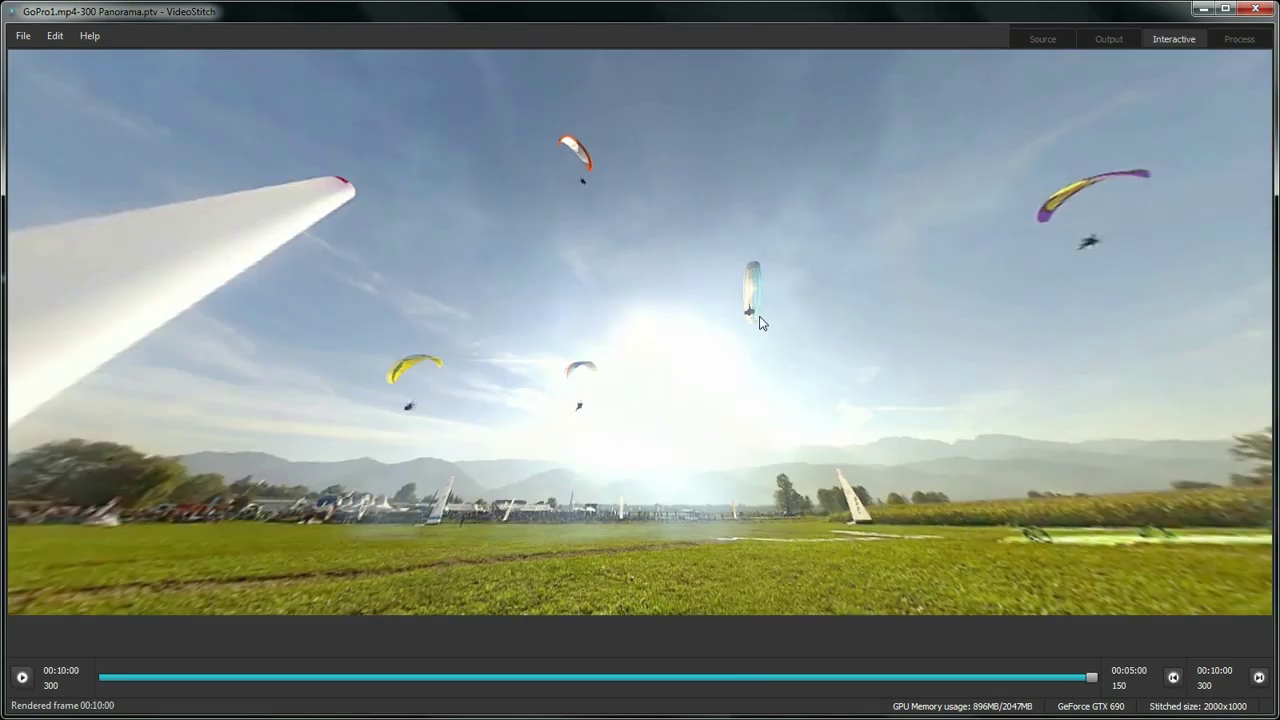
drag(760, 322, 776, 428)
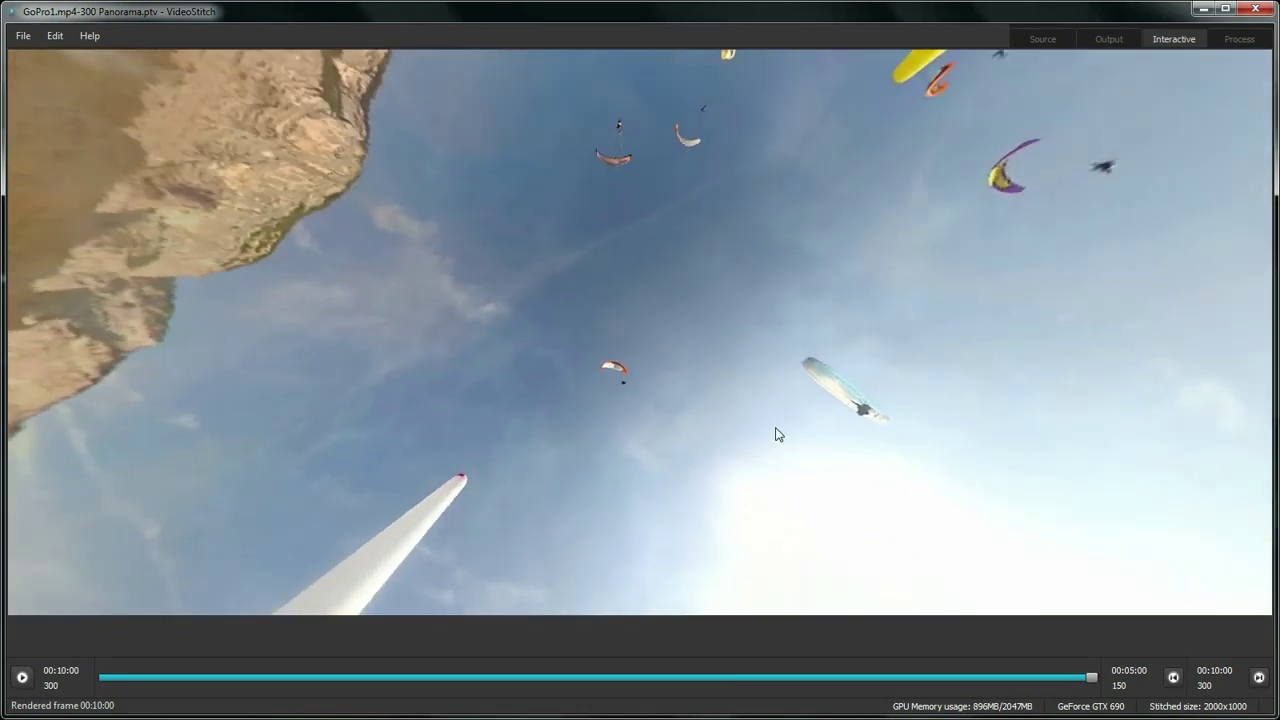